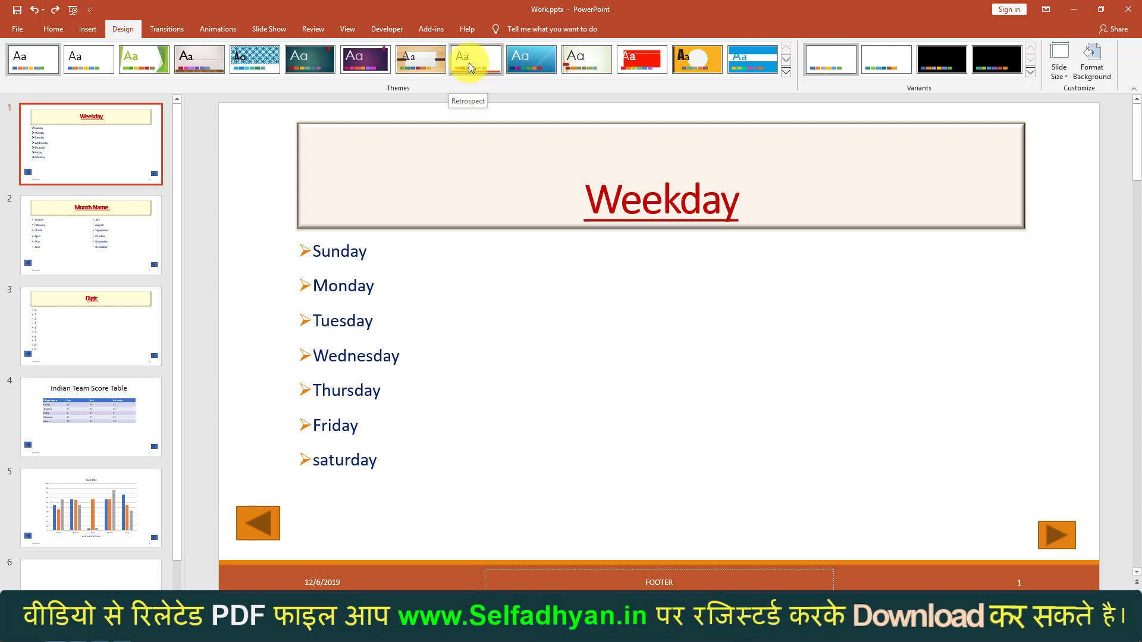
# Apply the orange Retrospect theme to the Weekday slide alone after undoing the deck-wide application.
pyautogui.click(468, 63)
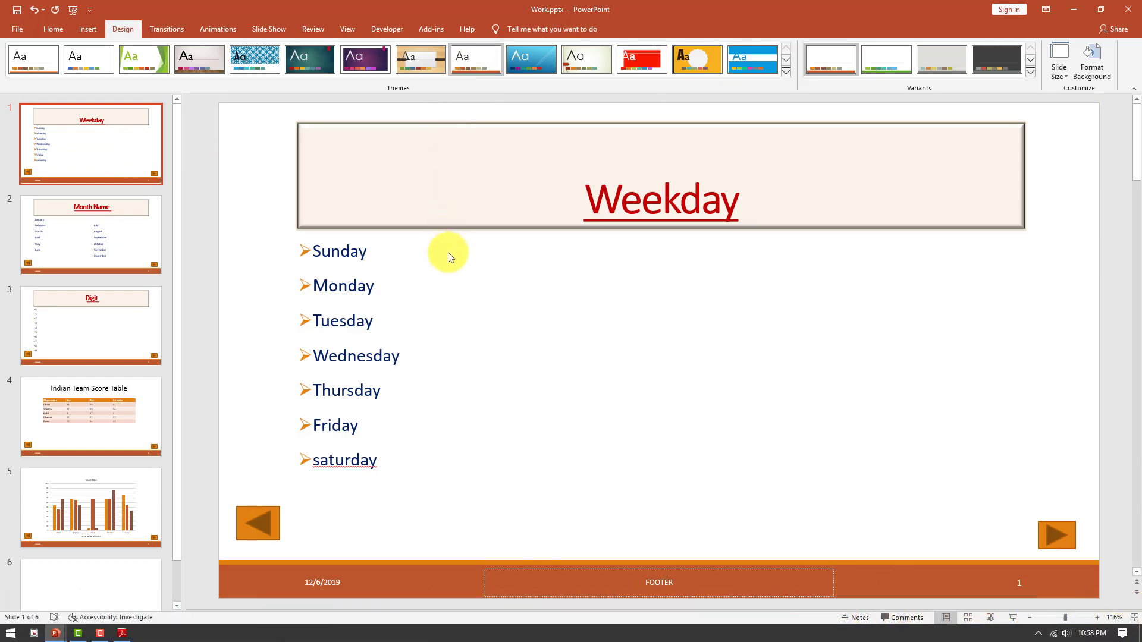
pyautogui.hotkey('ctrl', 'z')
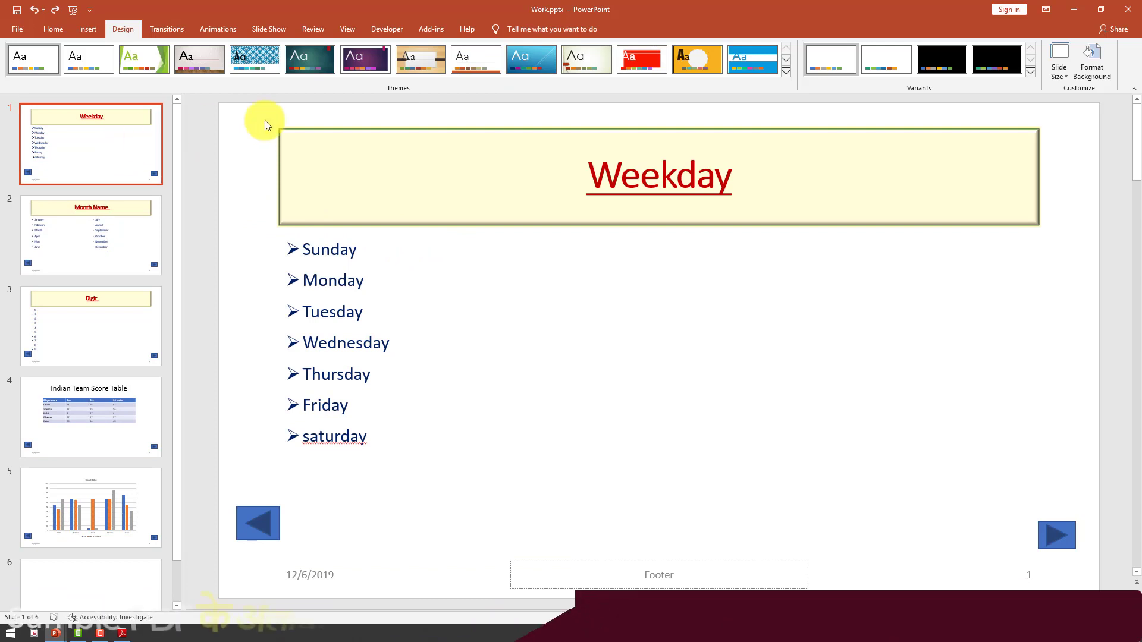
pyautogui.rightClick(486, 57)
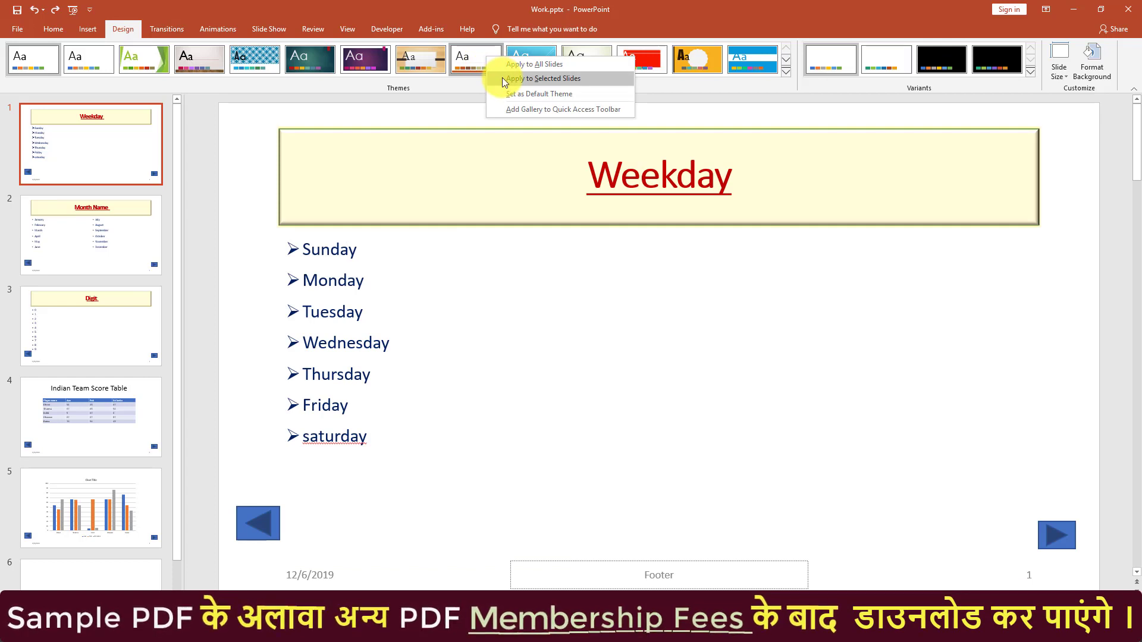
pyautogui.click(502, 77)
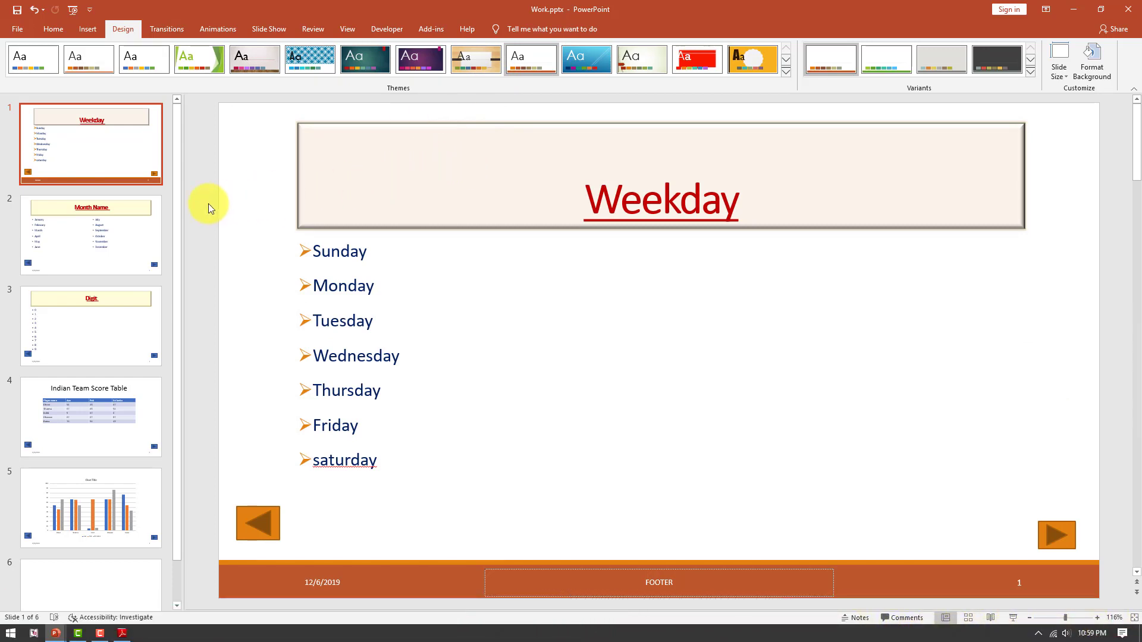
# Give the Month Name slide the wood-textured theme alone, then move on to slide 4.
pyautogui.click(132, 236)
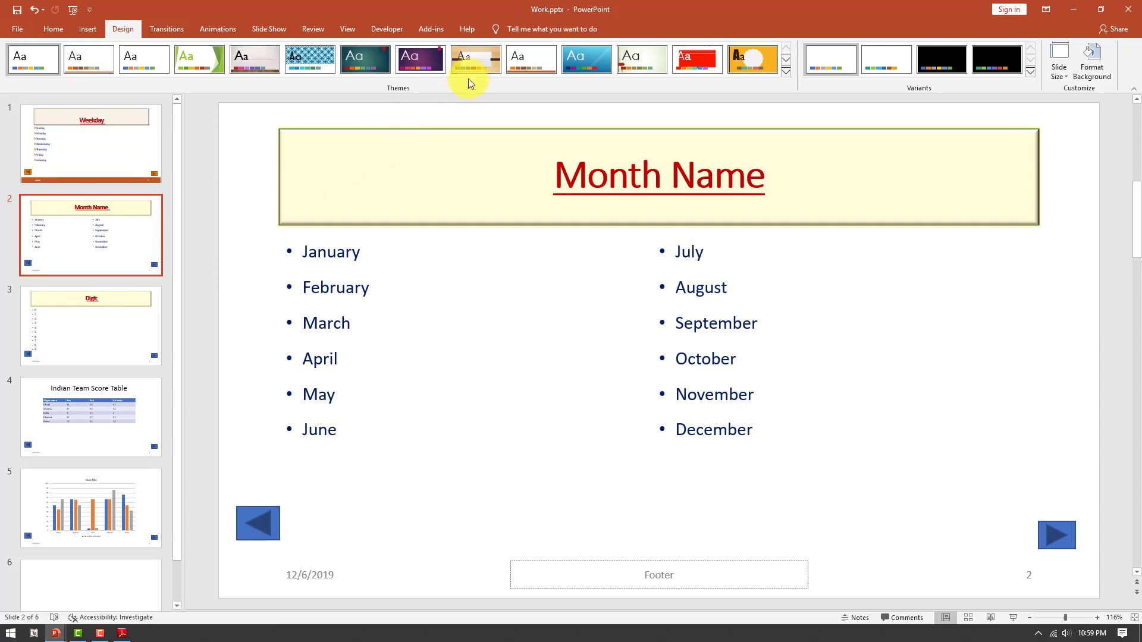
pyautogui.rightClick(477, 64)
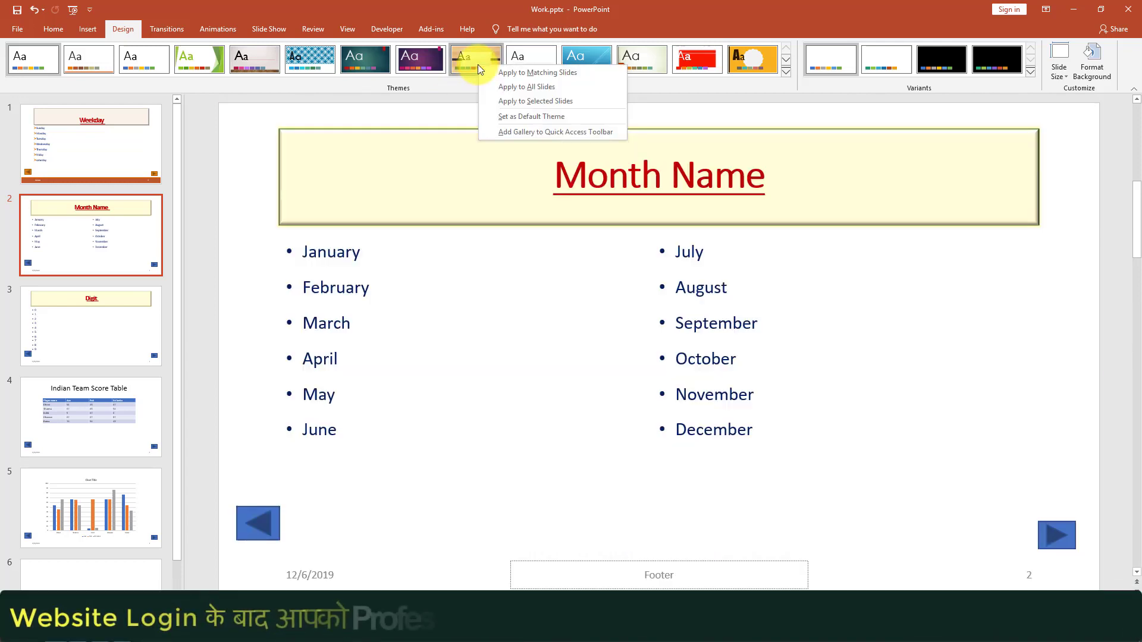
pyautogui.click(494, 99)
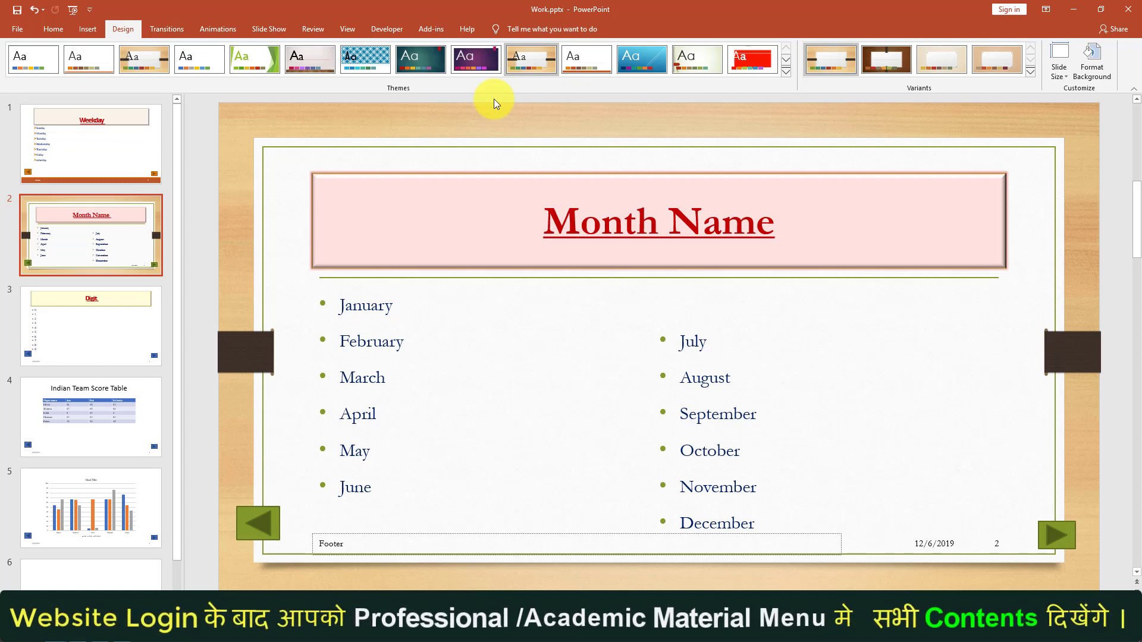
pyautogui.click(132, 330)
pyautogui.click(111, 395)
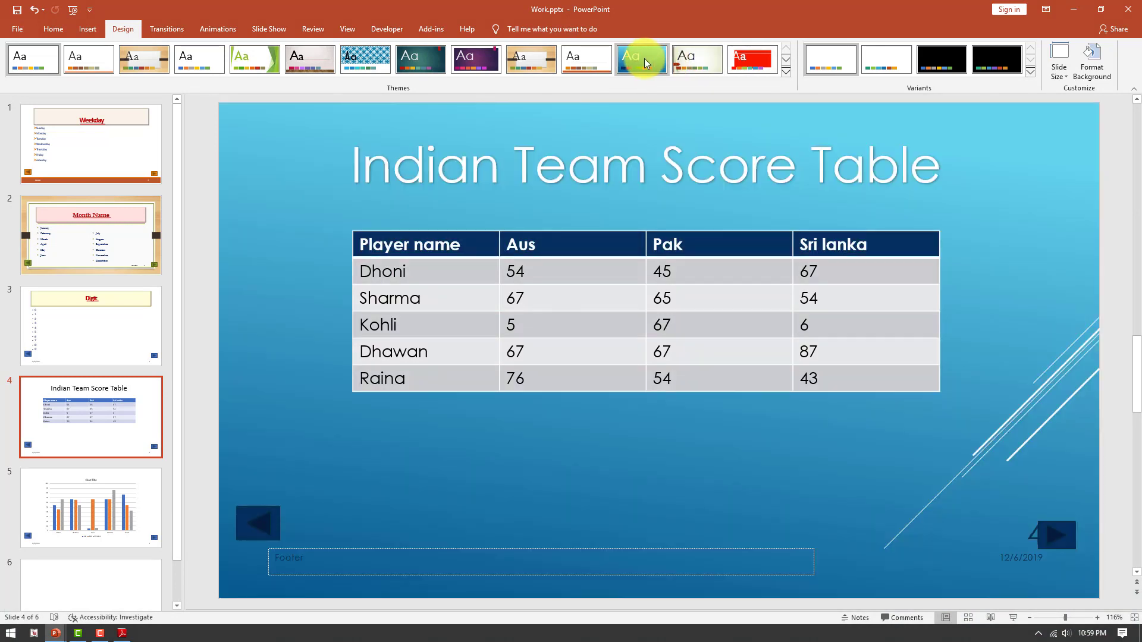
# Apply the blue Slice theme to the Indian Team Score Table slide only, then select Digit.
pyautogui.rightClick(644, 58)
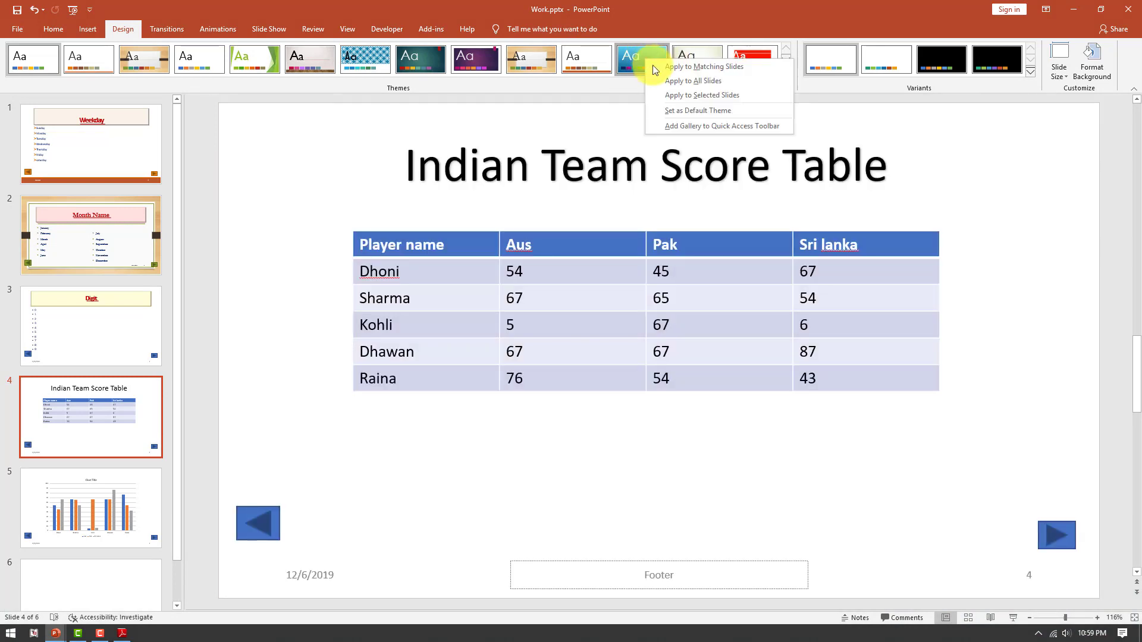
pyautogui.click(666, 95)
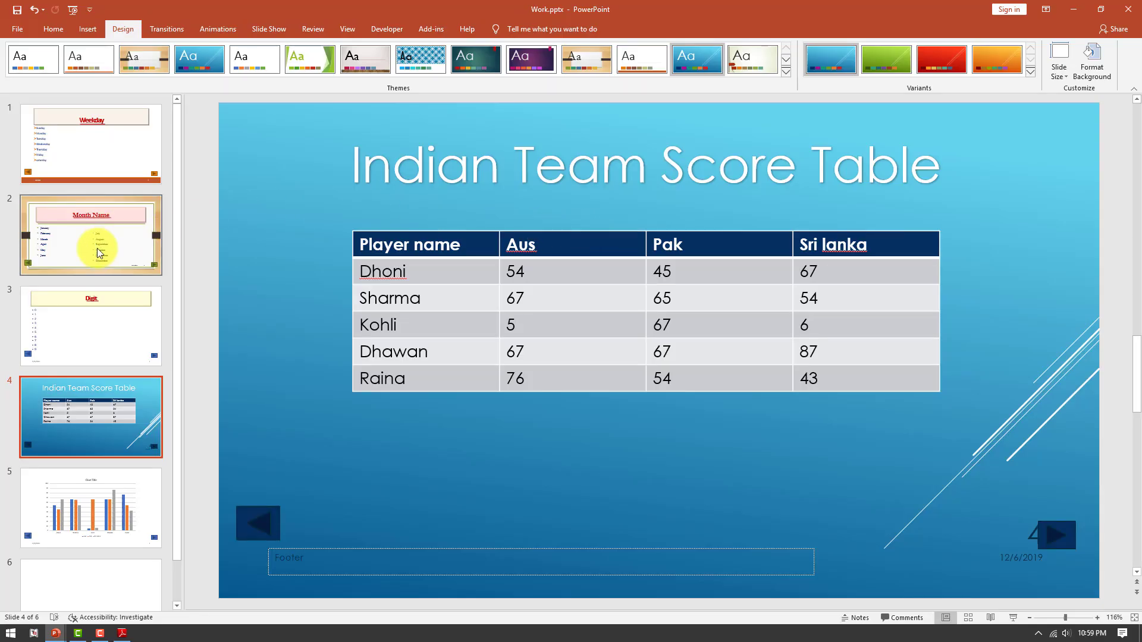
pyautogui.click(86, 315)
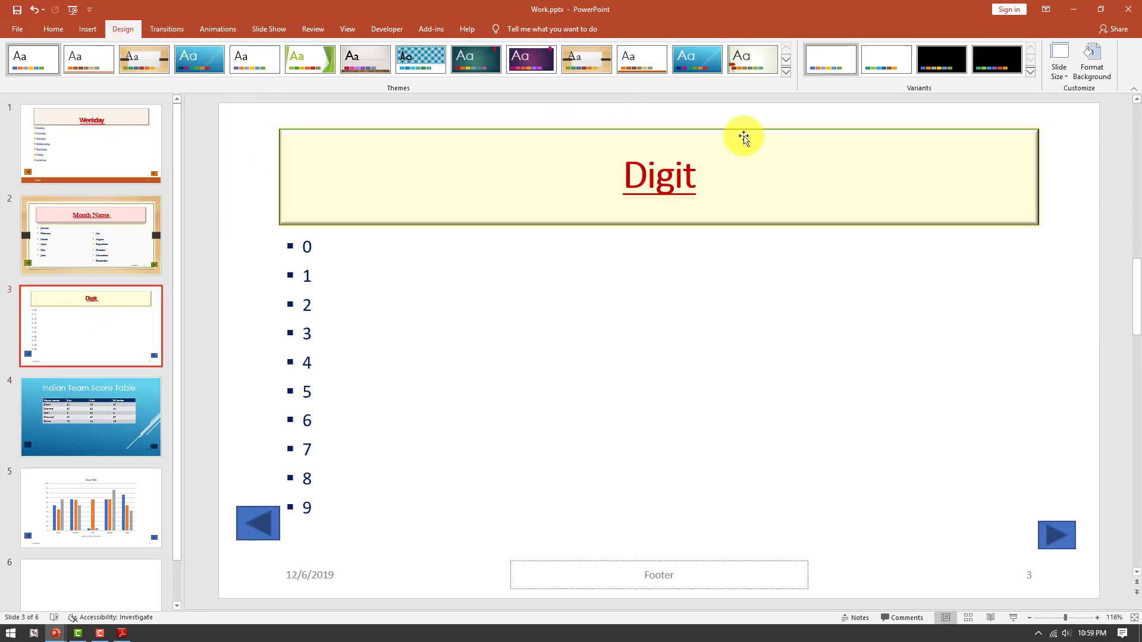
# Give the Digit slide a gradient fill background using the orange linear preset.
pyautogui.click(1092, 62)
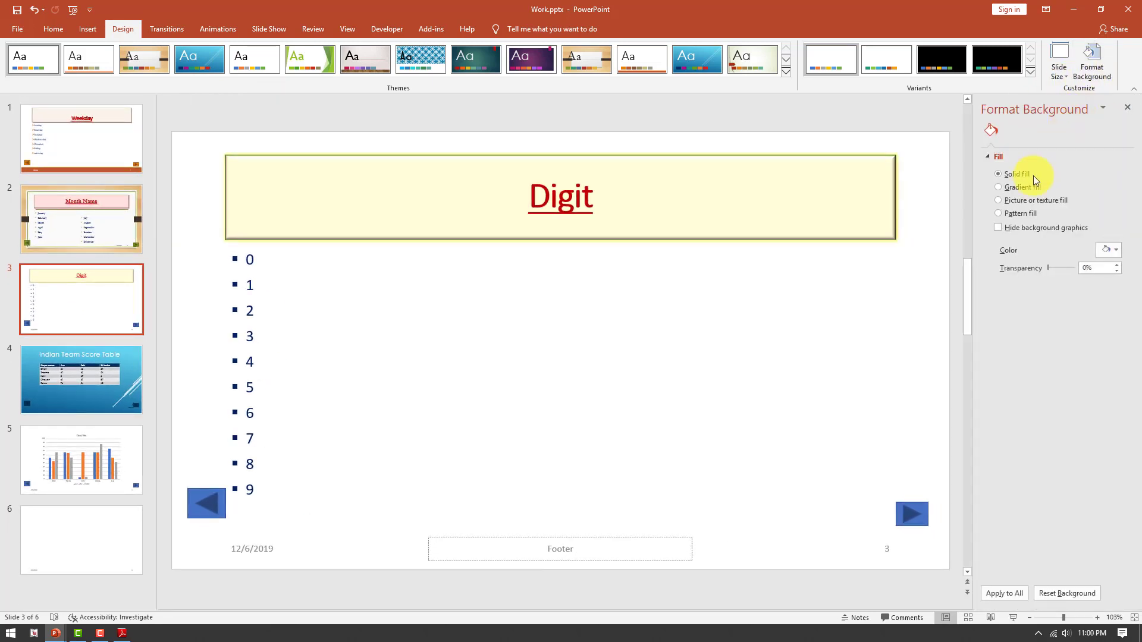
pyautogui.click(1021, 189)
pyautogui.click(1097, 251)
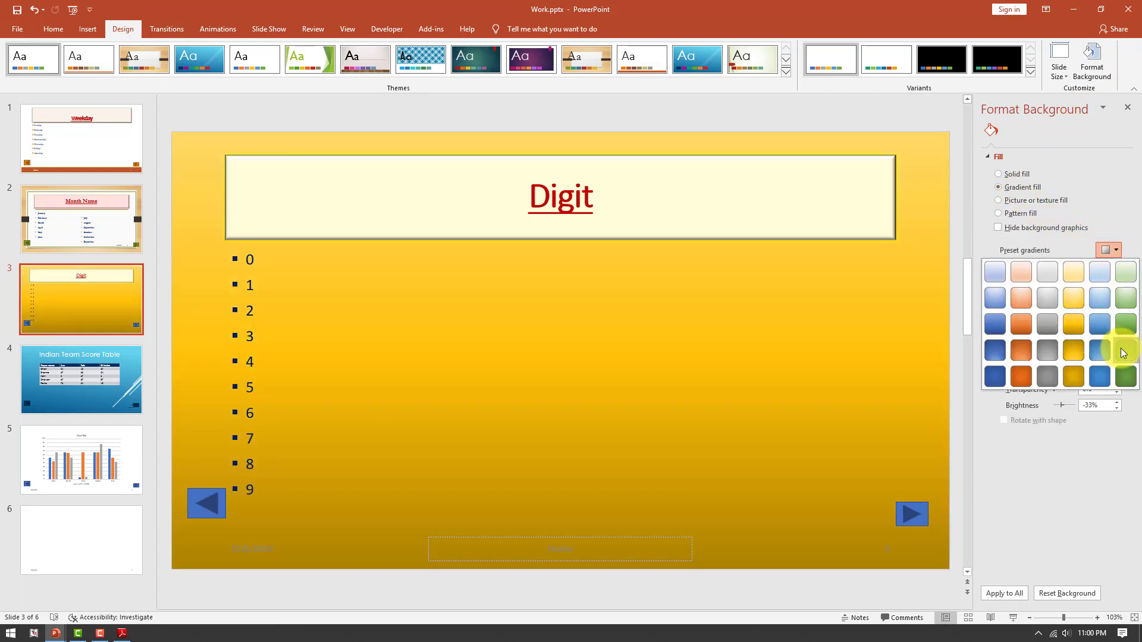
pyautogui.click(1122, 352)
pyautogui.click(1111, 251)
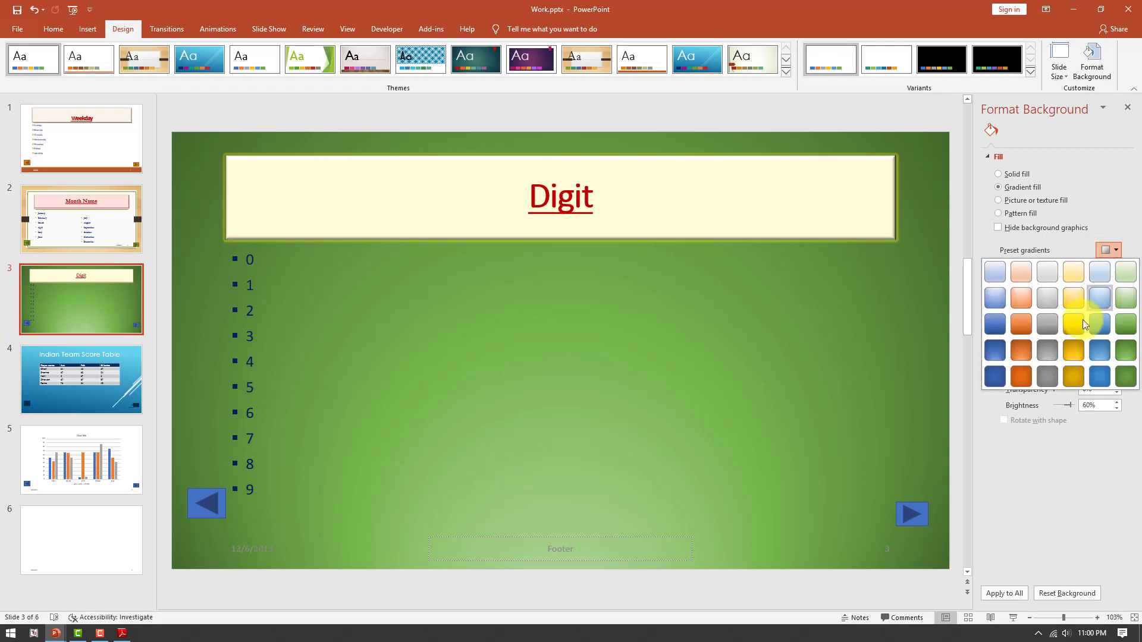
pyautogui.click(1031, 330)
pyautogui.click(1105, 251)
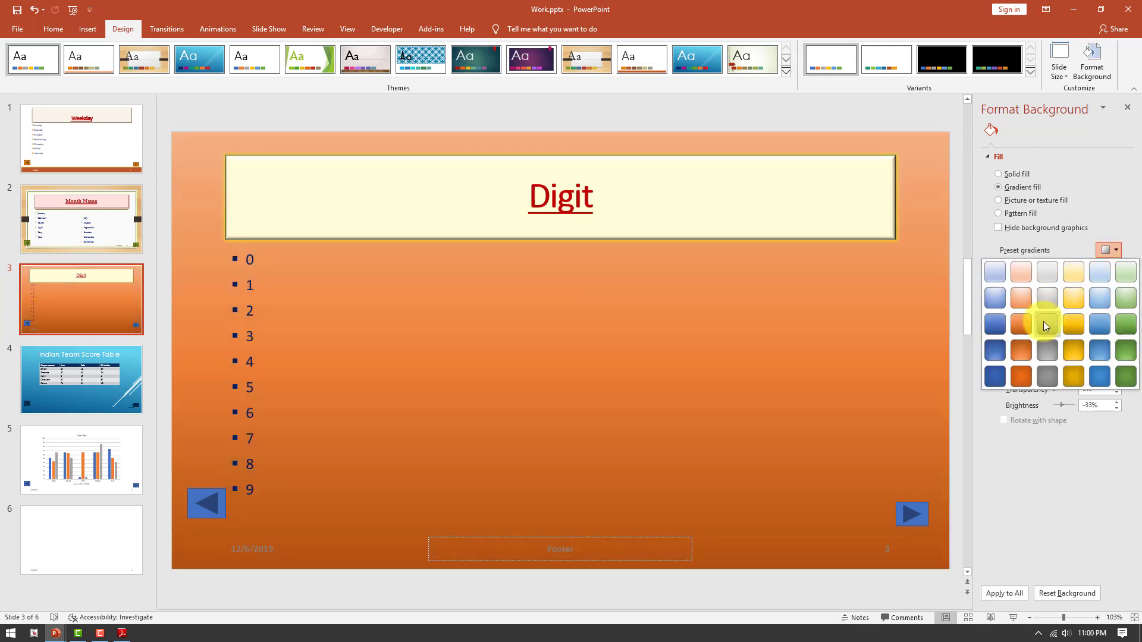
pyautogui.click(1046, 323)
pyautogui.click(1105, 252)
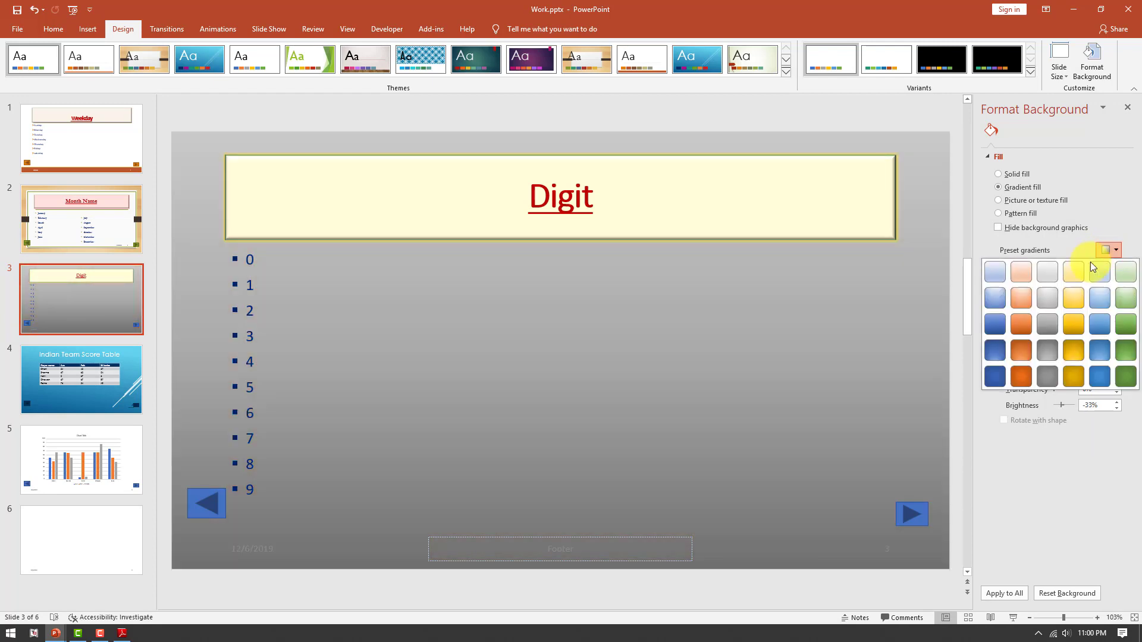
pyautogui.click(1018, 323)
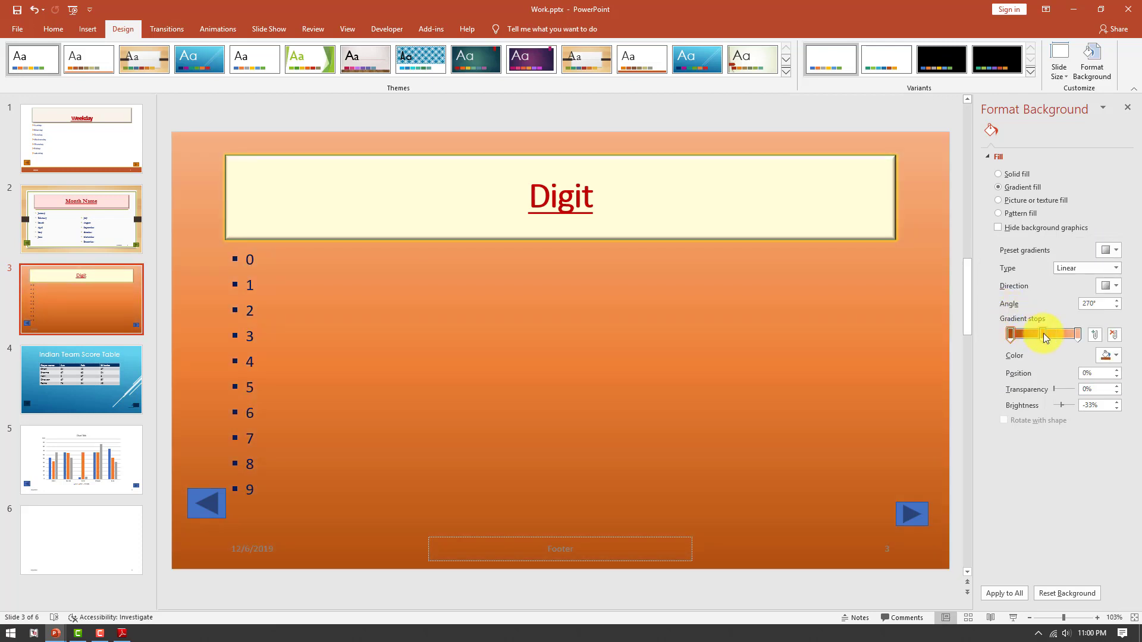
# Make a middle gradient stop light gold and move it to about 57%.
pyautogui.moveTo(1043, 335)
pyautogui.mouseDown()
pyautogui.moveTo(1063, 334)
pyautogui.moveTo(1037, 335)
pyautogui.mouseUp()
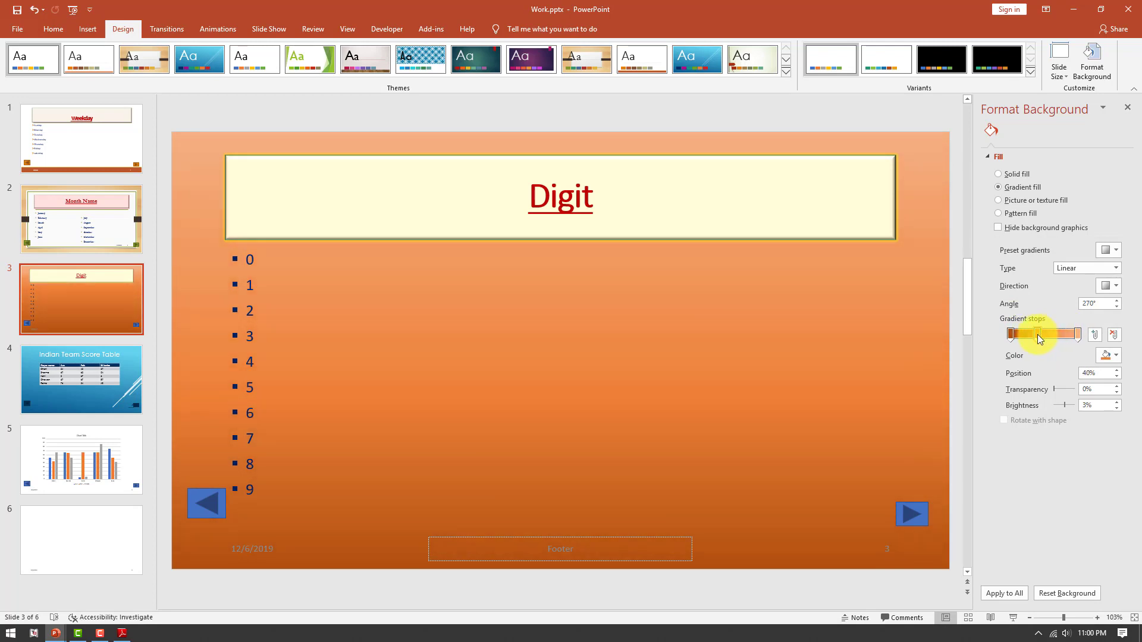
pyautogui.click(1107, 355)
pyautogui.click(1114, 398)
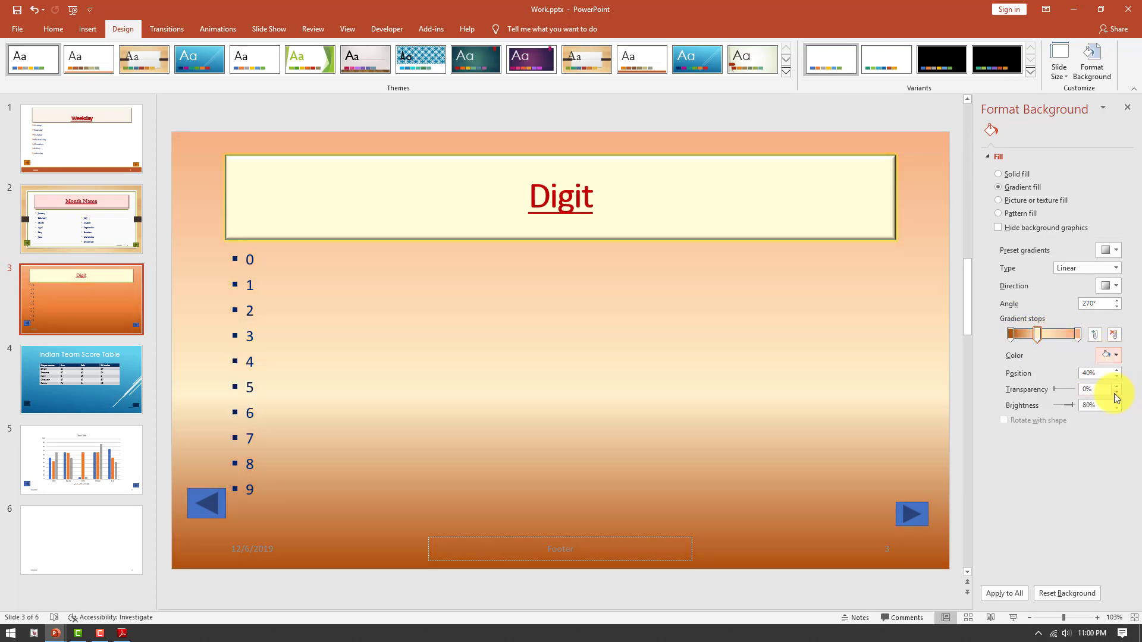
pyautogui.moveTo(1036, 335); pyautogui.dragTo(1049, 338)
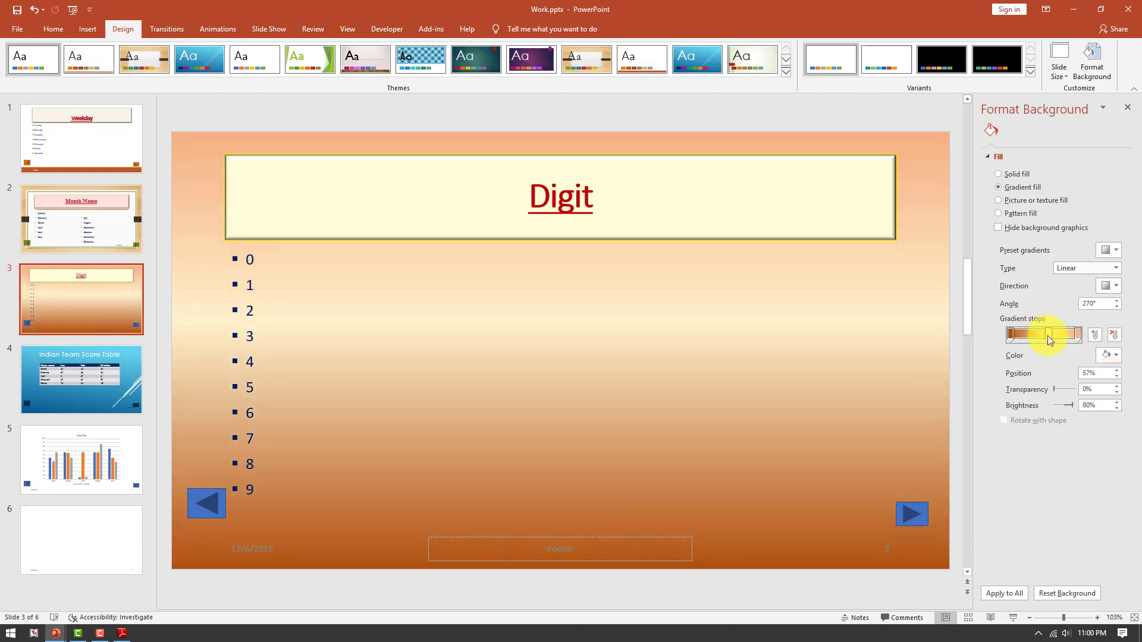
# Look over slides 1 and 2, then consult the instructions document.
pyautogui.click(95, 118)
pyautogui.click(90, 216)
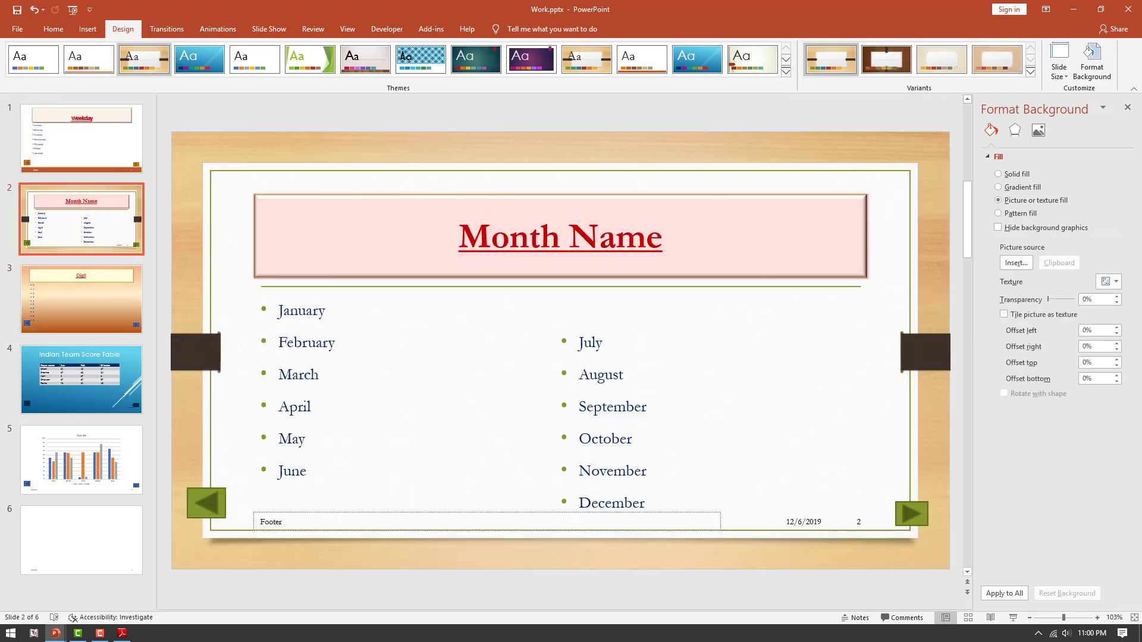
pyautogui.click(125, 633)
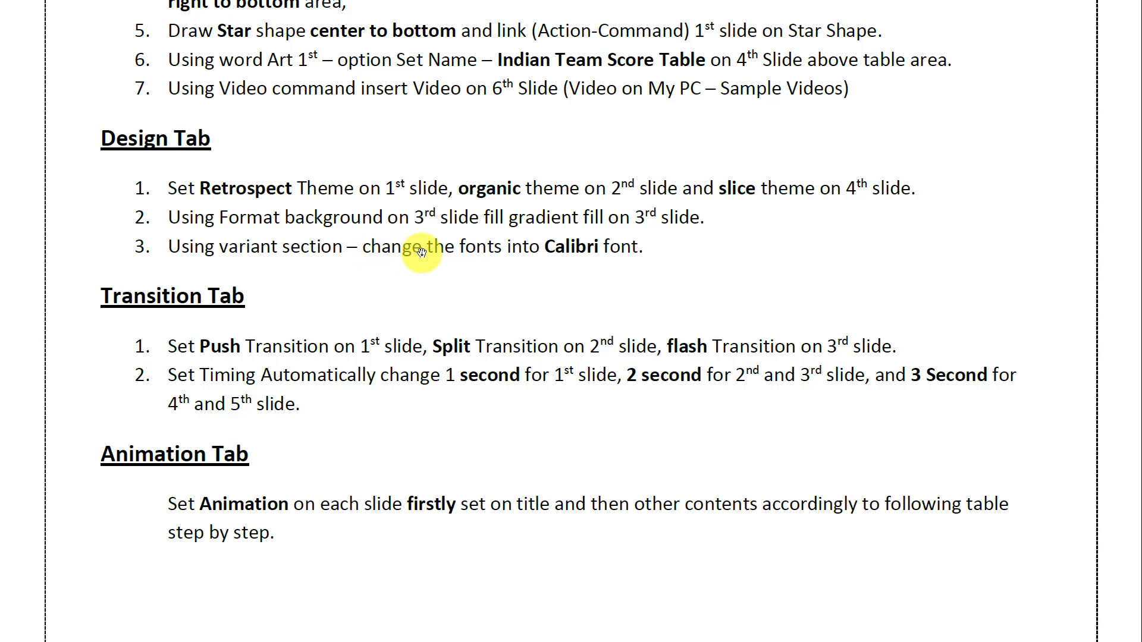
pyautogui.hotkey('alt', 'Tab')
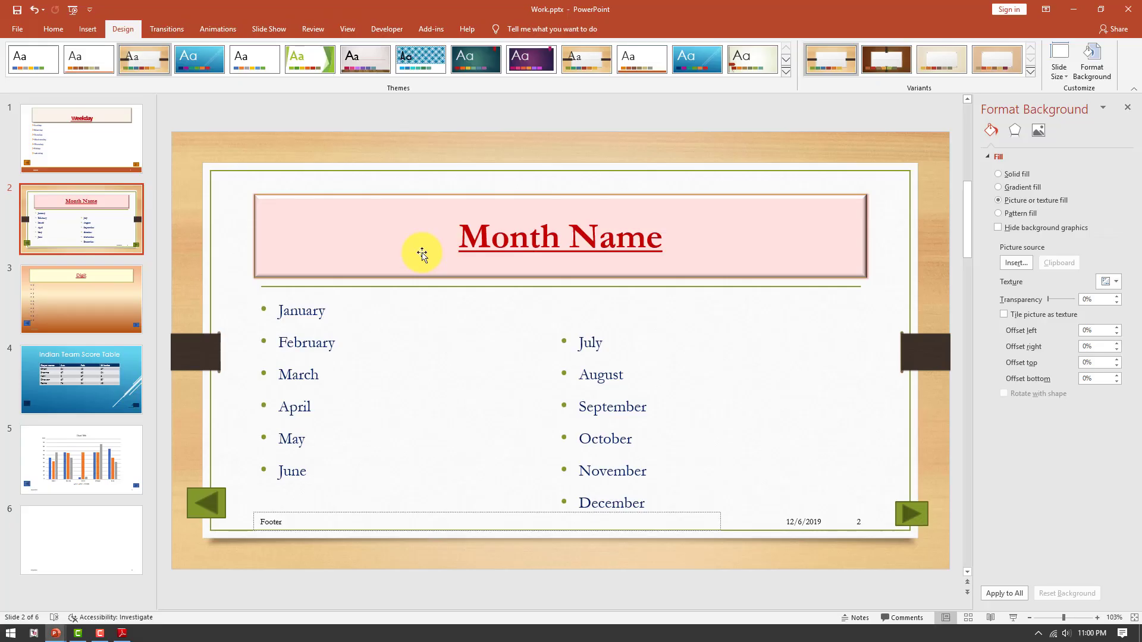
# Select all six slides in the slide list.
pyautogui.click(80, 163)
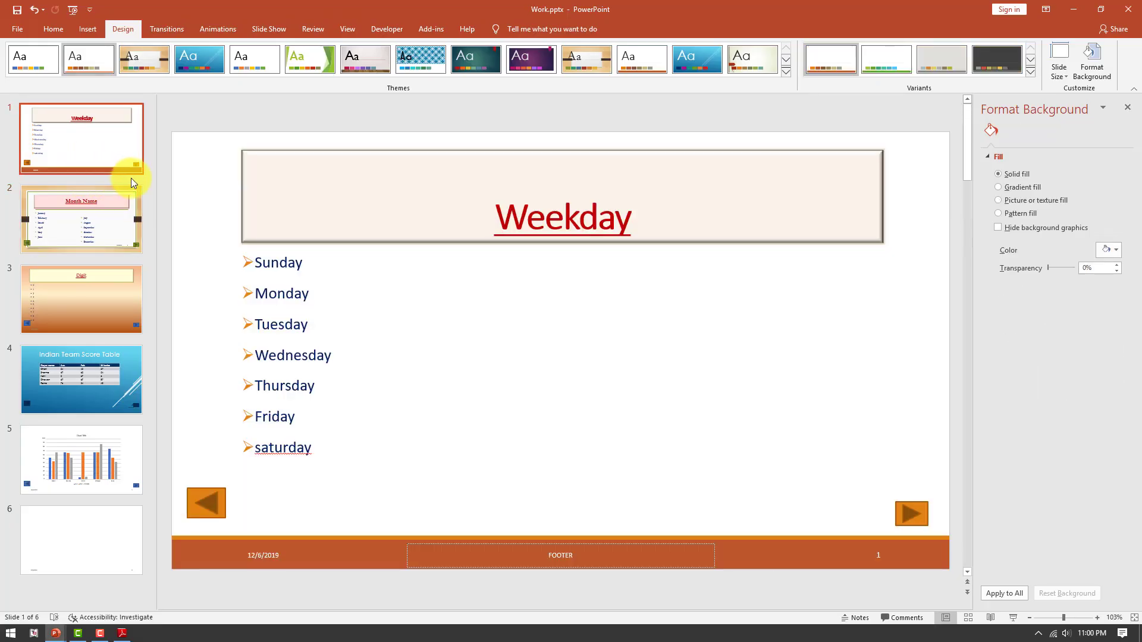
pyautogui.hotkey('ctrl', 'a')
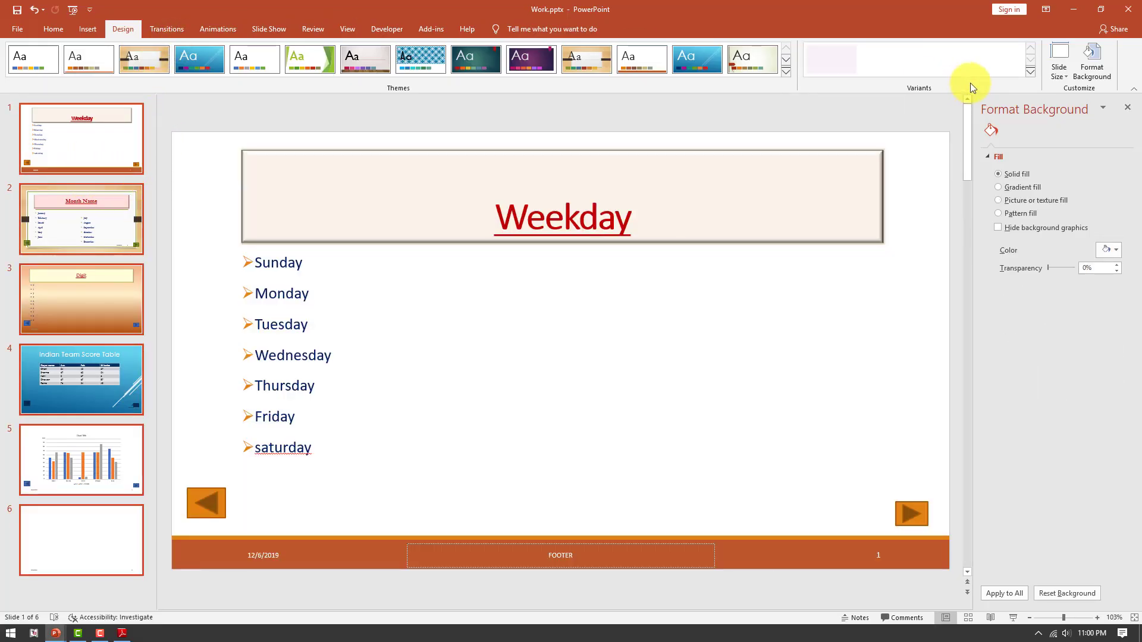
pyautogui.click(1069, 76)
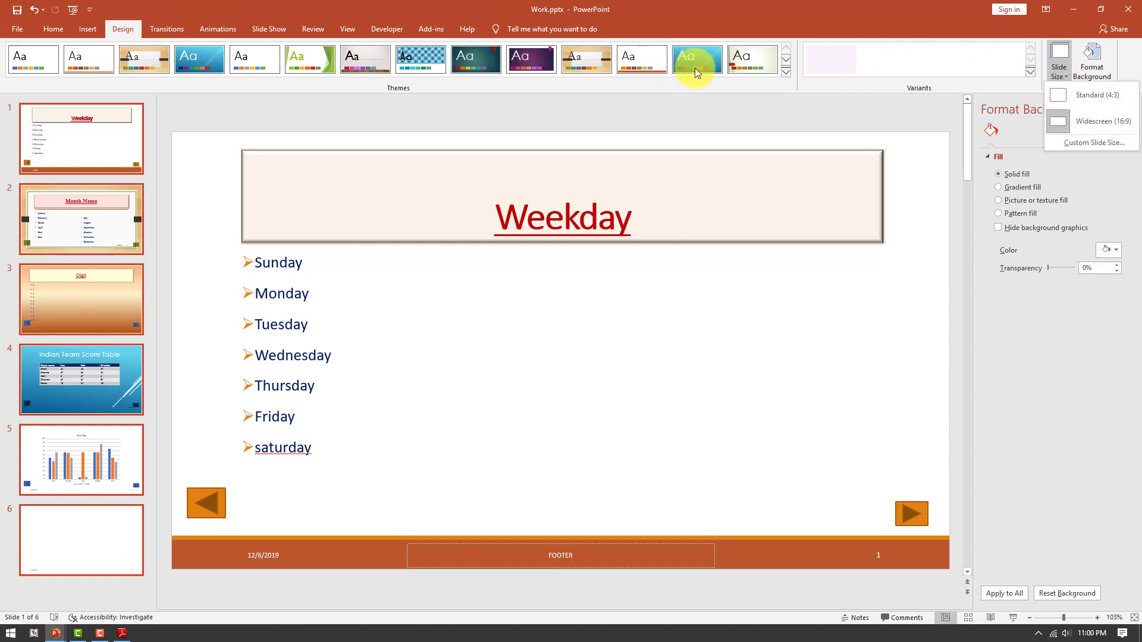
pyautogui.press('Escape')
pyautogui.click(824, 262)
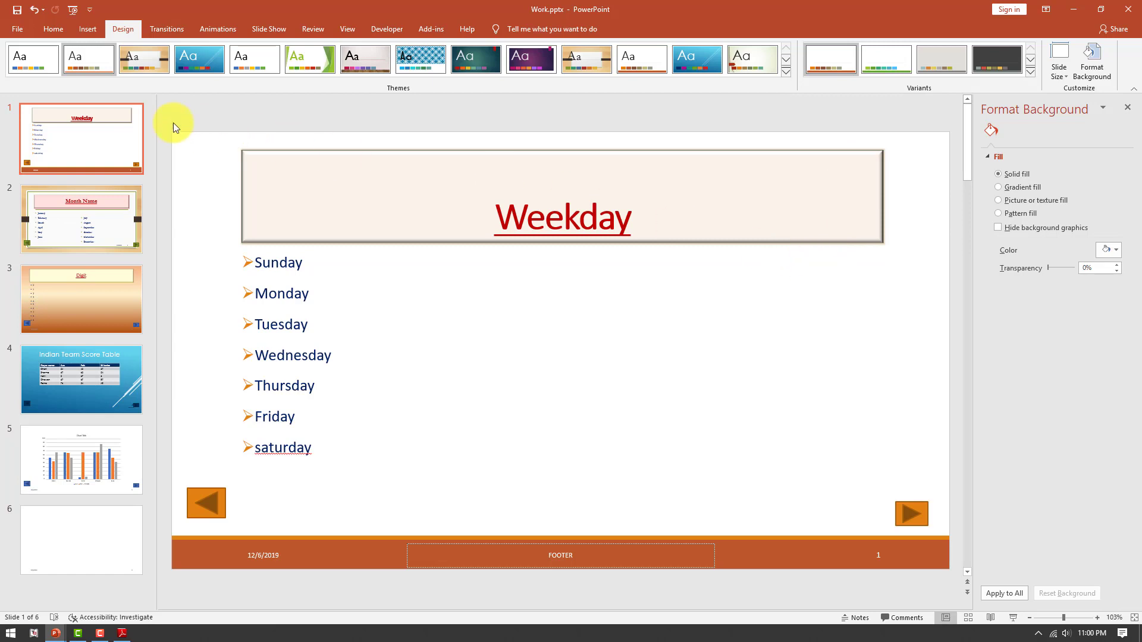
pyautogui.click(64, 133)
pyautogui.hotkey('ctrl', 'a')
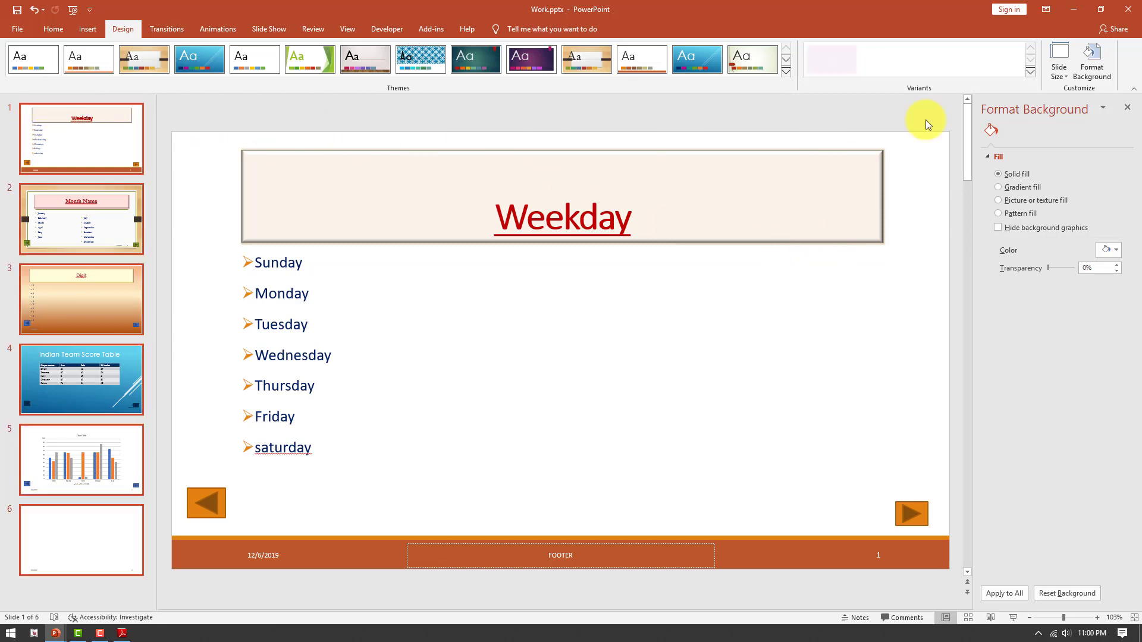
# Set the presentation's theme fonts to Calibri from the Variants font list.
pyautogui.click(1032, 71)
pyautogui.moveTo(919, 98)
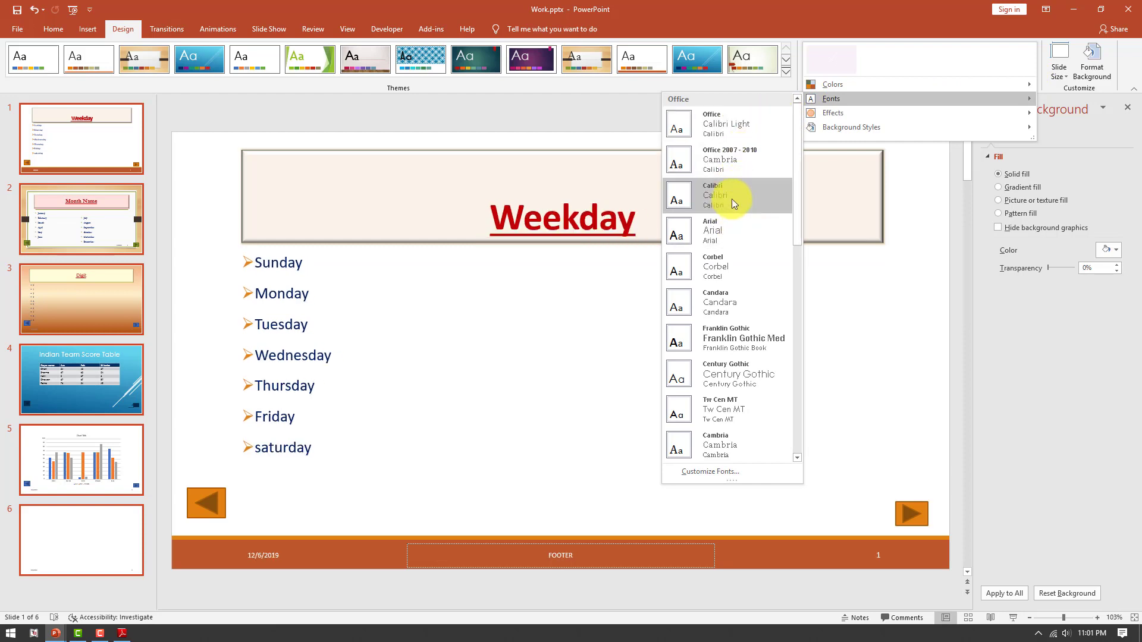
pyautogui.click(733, 196)
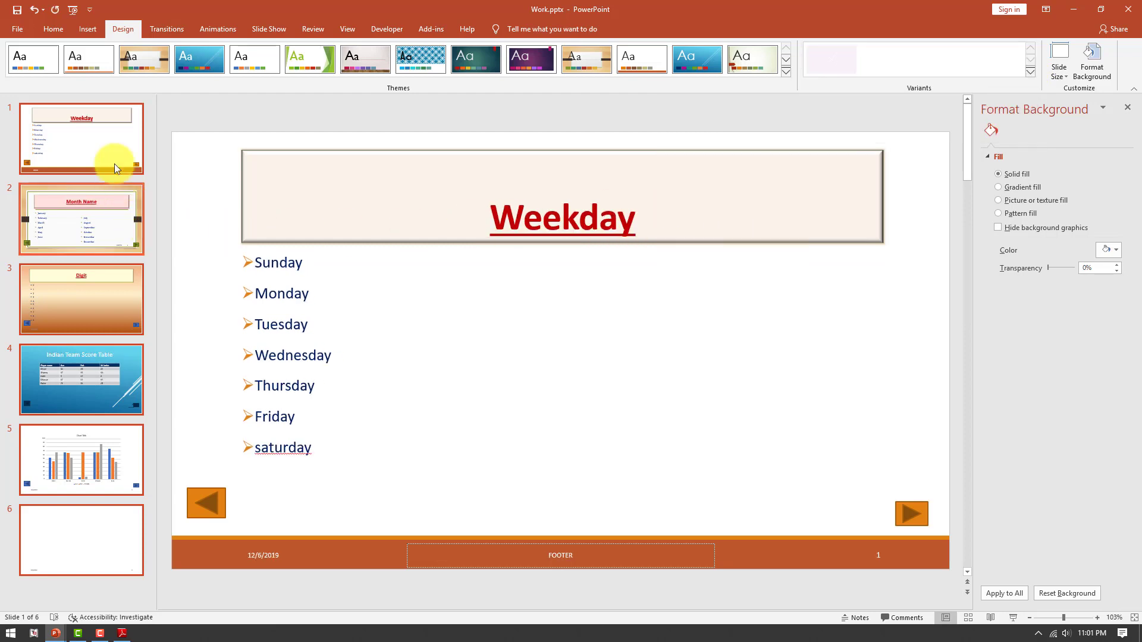
pyautogui.click(87, 218)
pyautogui.click(98, 146)
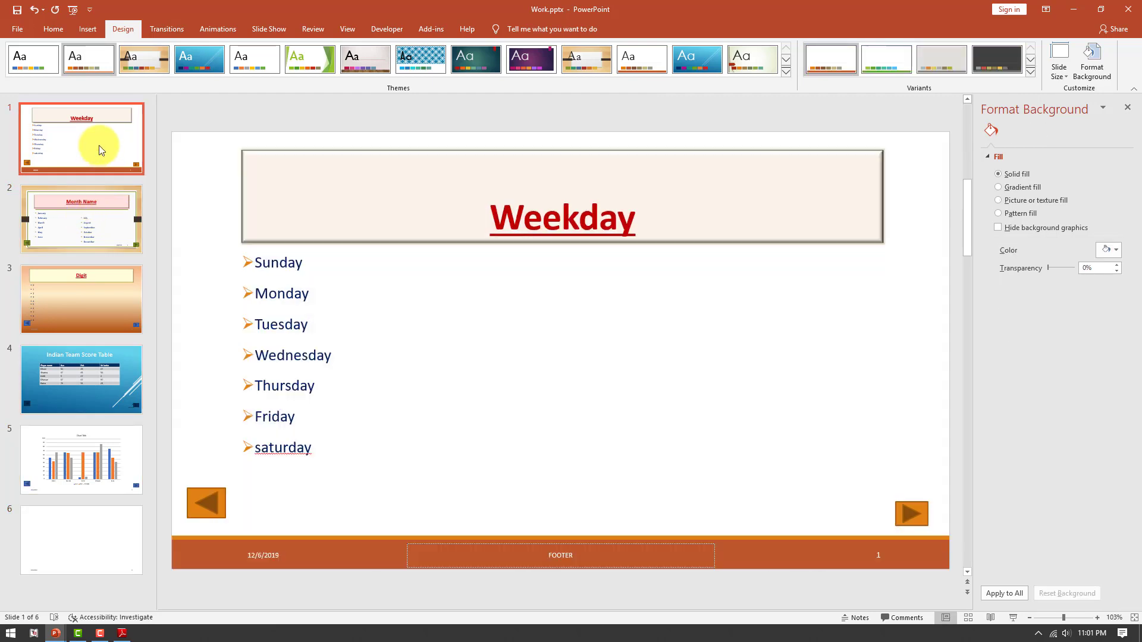
pyautogui.click(1033, 74)
pyautogui.moveTo(830, 132)
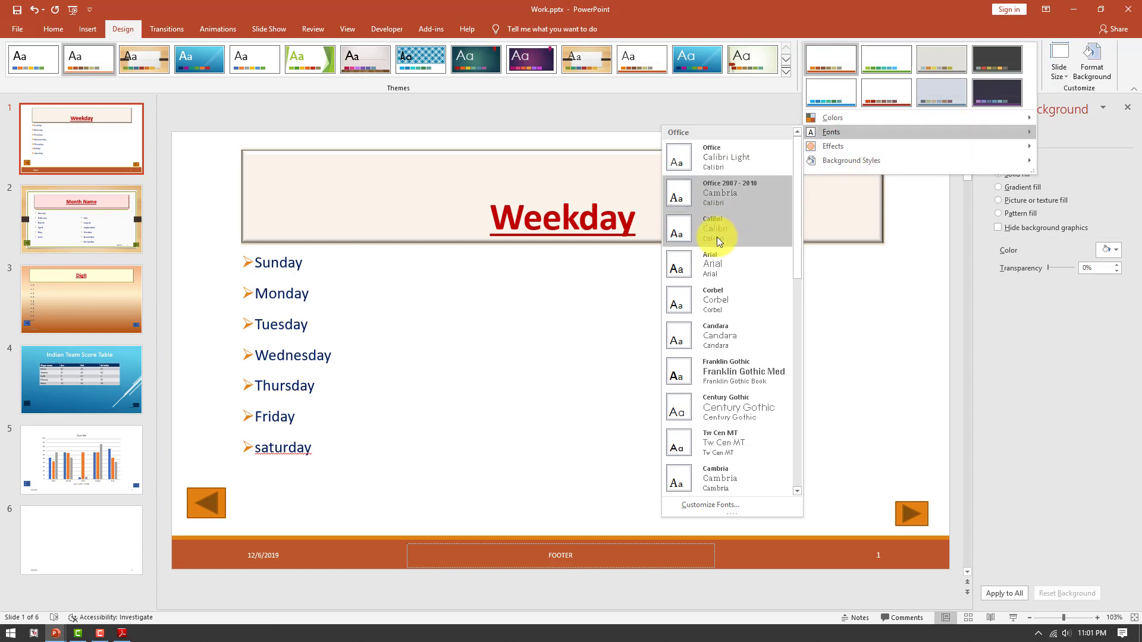
pyautogui.click(715, 237)
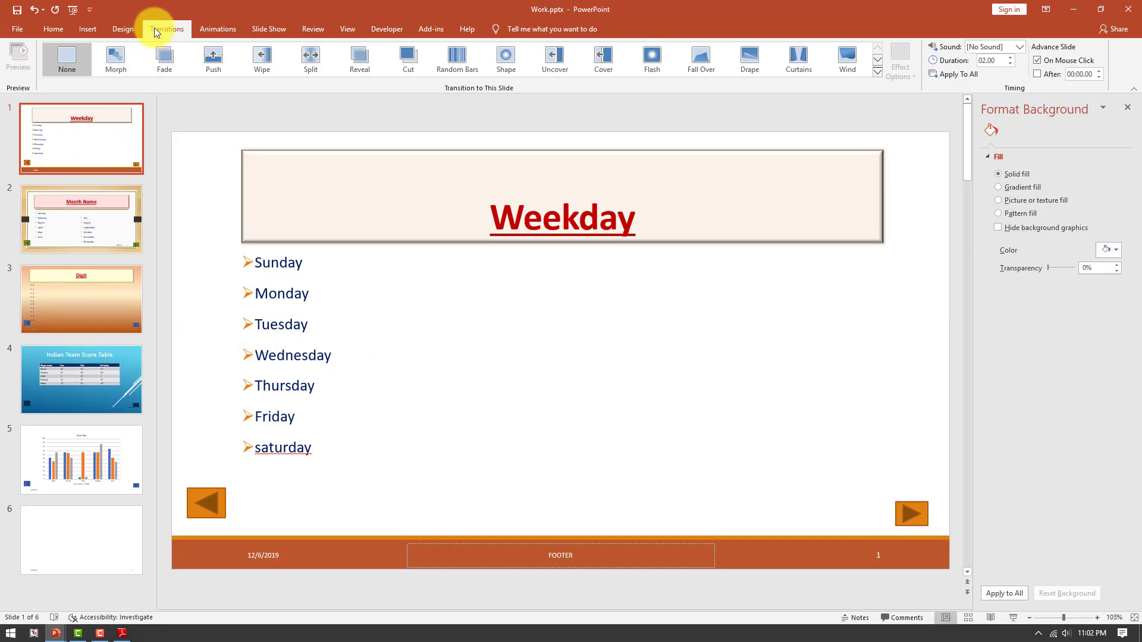
# Apply Push to slide 1, Split to slide 2 and Flash to slide 3.
pyautogui.click(219, 58)
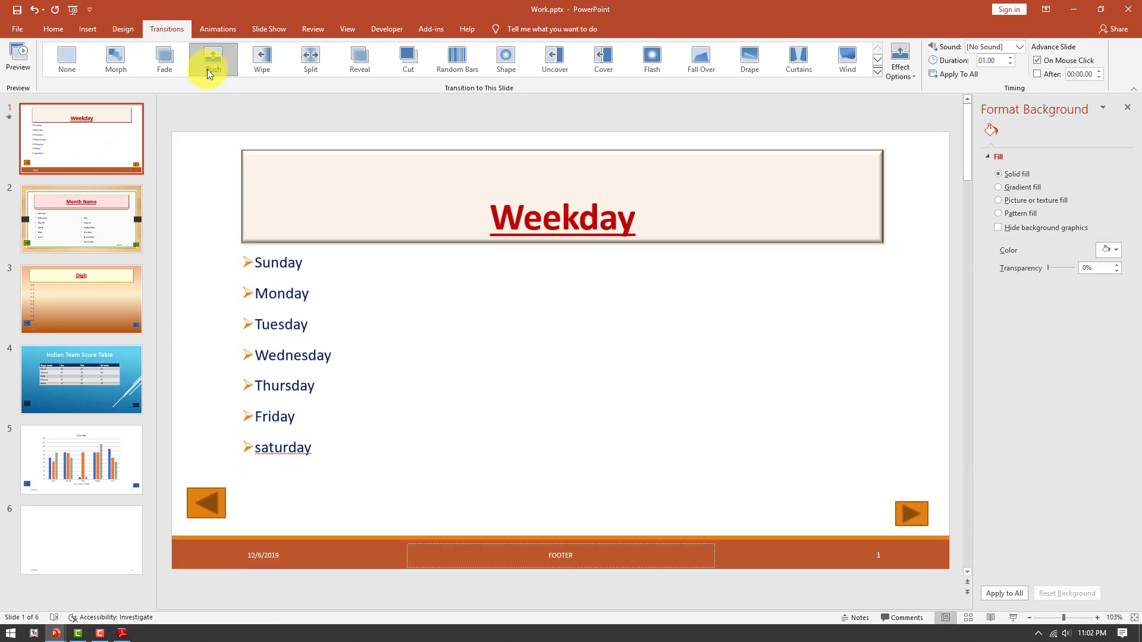
pyautogui.click(113, 209)
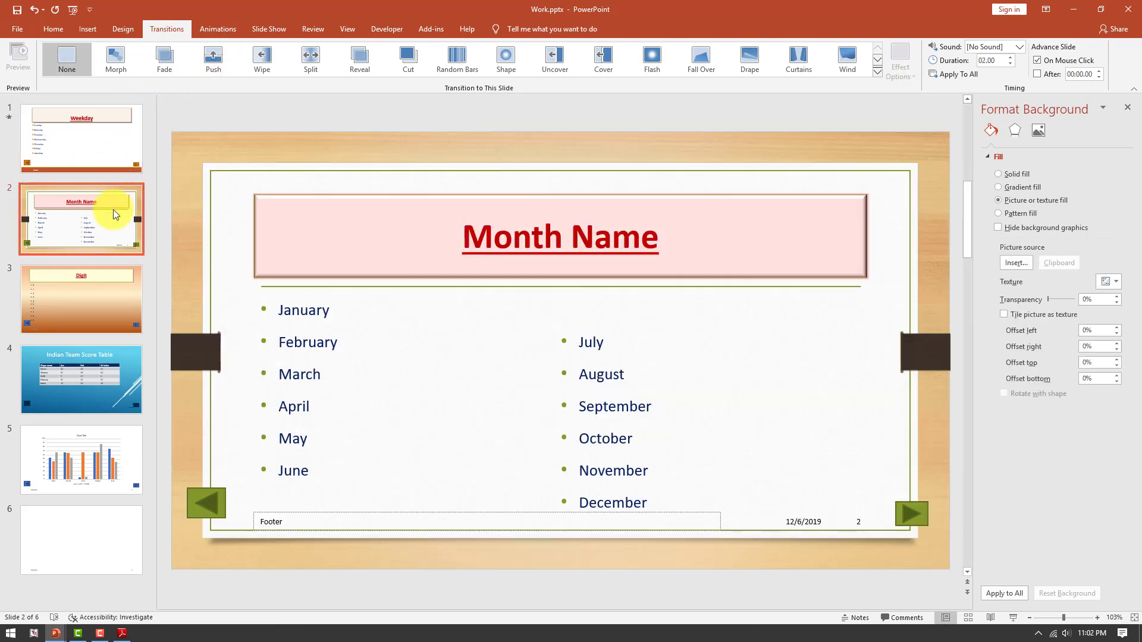
pyautogui.click(316, 66)
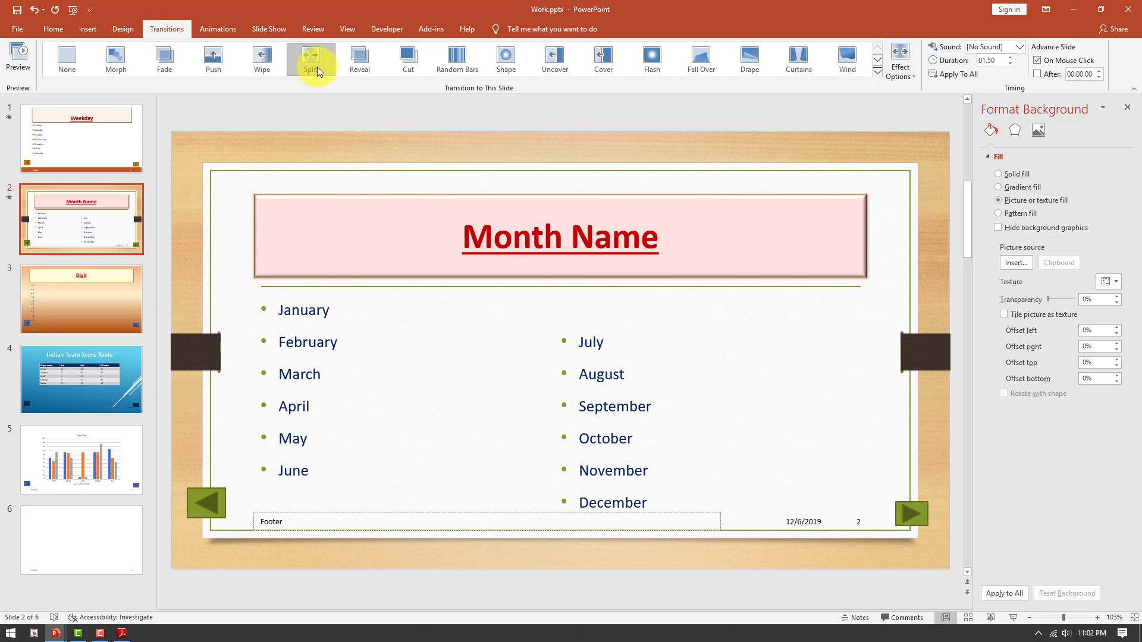
pyautogui.click(109, 288)
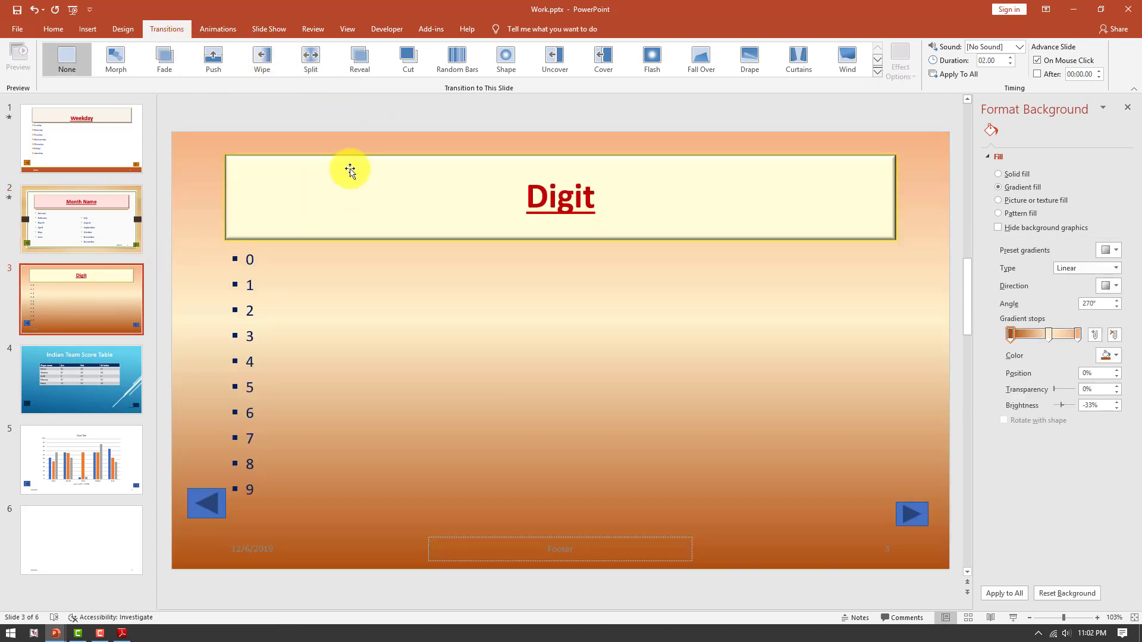
pyautogui.click(648, 68)
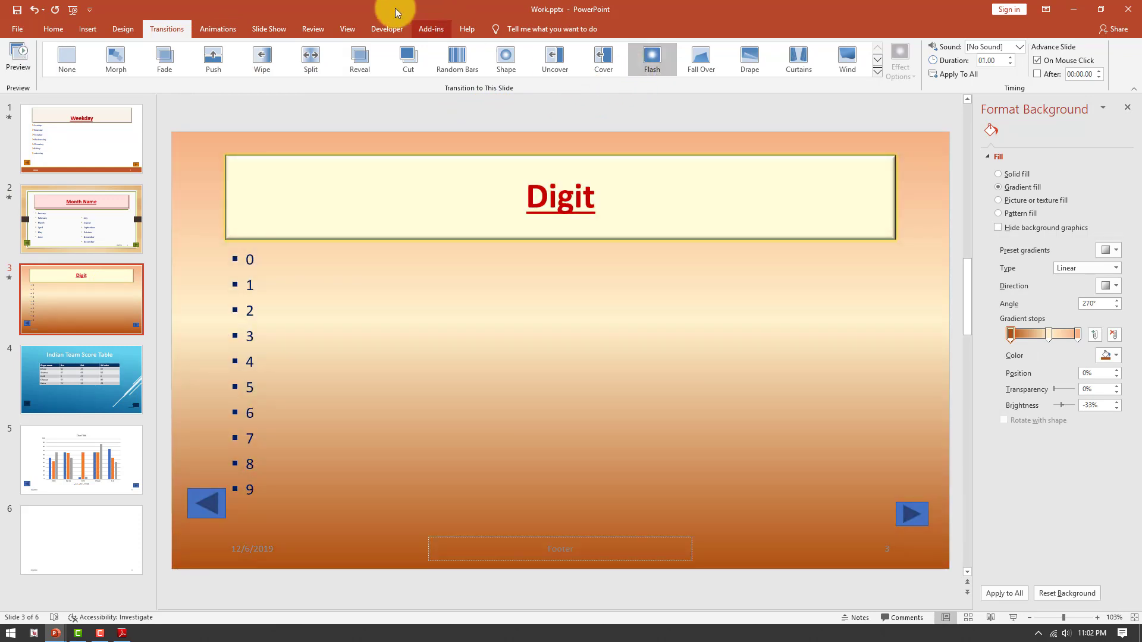
# Step back through slides 1 and 2 in the slide list.
pyautogui.click(131, 119)
pyautogui.click(113, 232)
pyautogui.moveTo(109, 268); pyautogui.dragTo(110, 274)
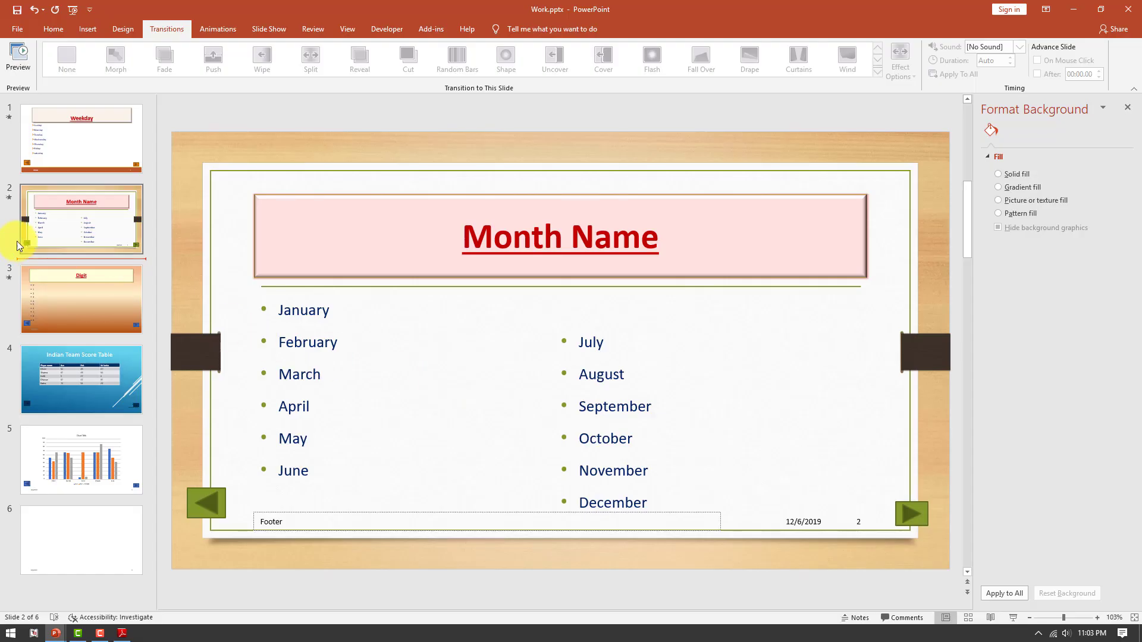
# Return to the Weekday slide after reading the transition instructions.
pyautogui.click(78, 141)
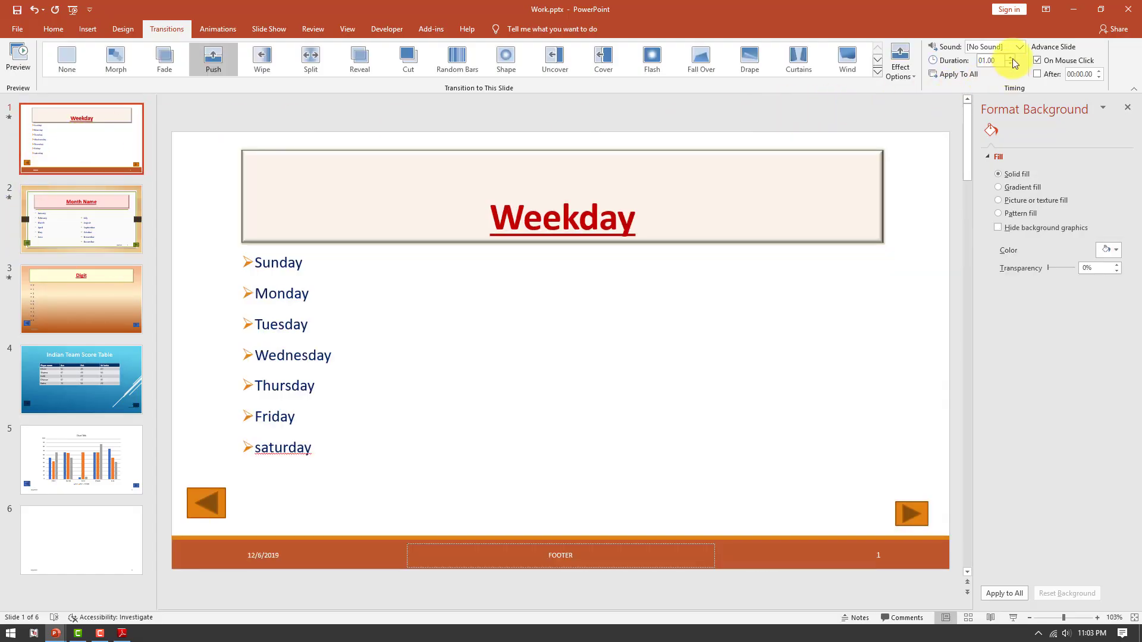
# Make slide 1 advance automatically after 1 second instead of on mouse click.
pyautogui.click(1051, 61)
pyautogui.click(1050, 74)
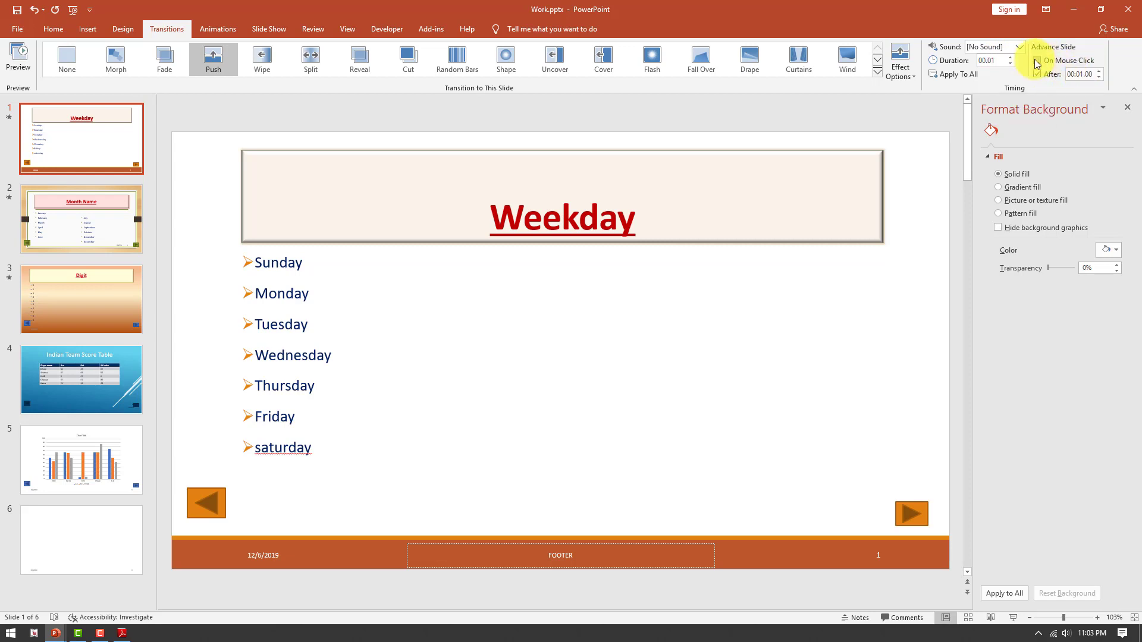
pyautogui.click(1010, 63)
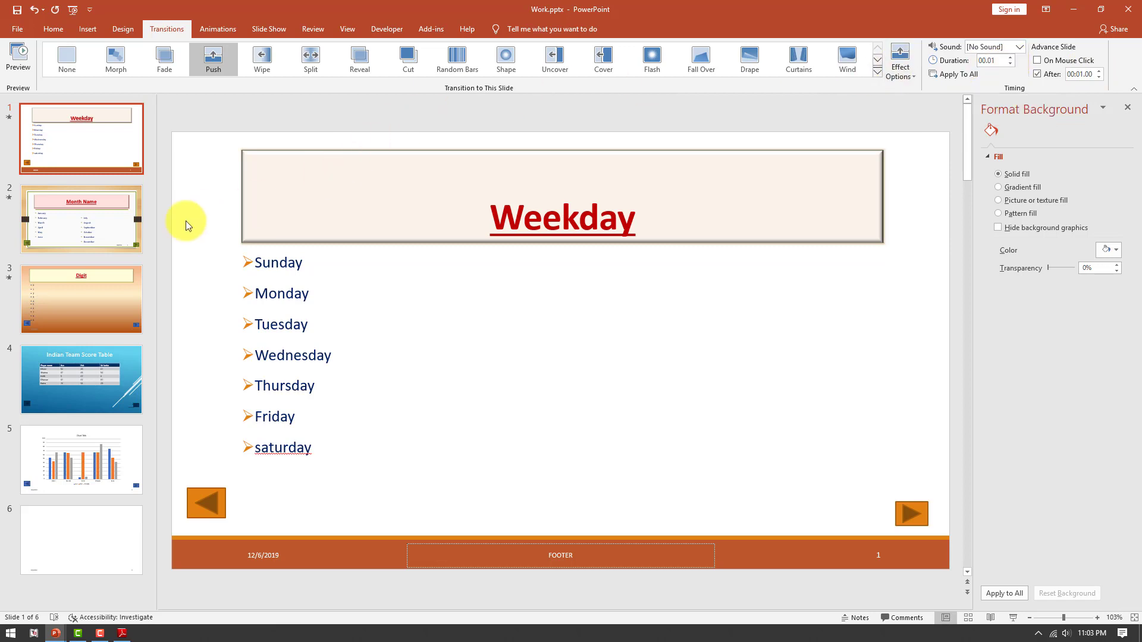
# Set slides 2 and 3 to advance automatically after 2 seconds.
pyautogui.click(96, 239)
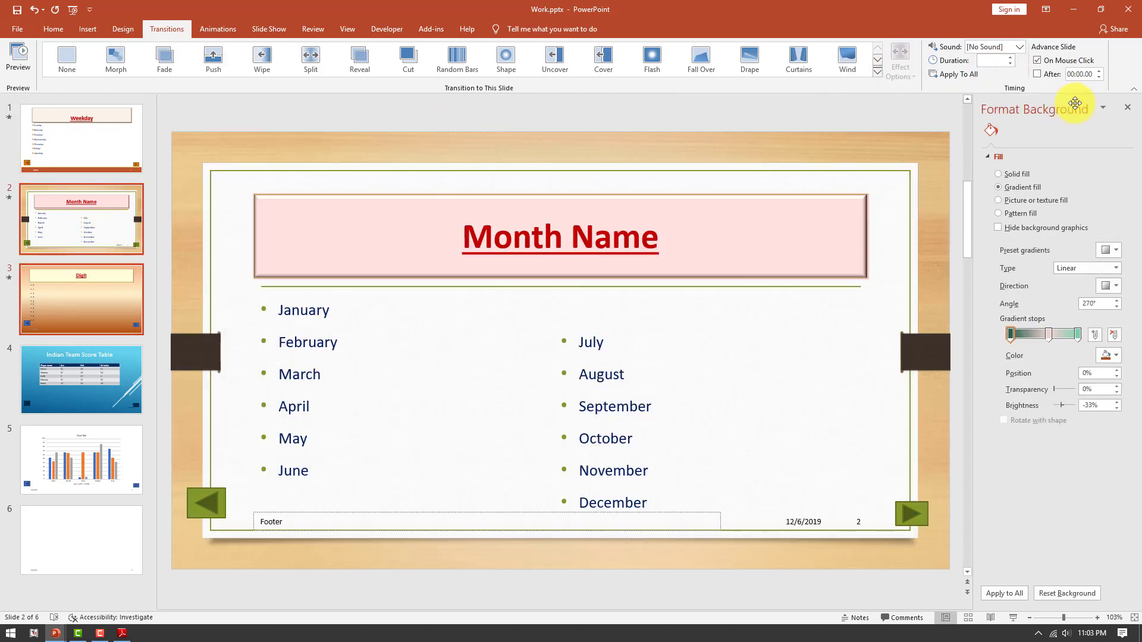
pyautogui.click(1036, 60)
pyautogui.click(1037, 74)
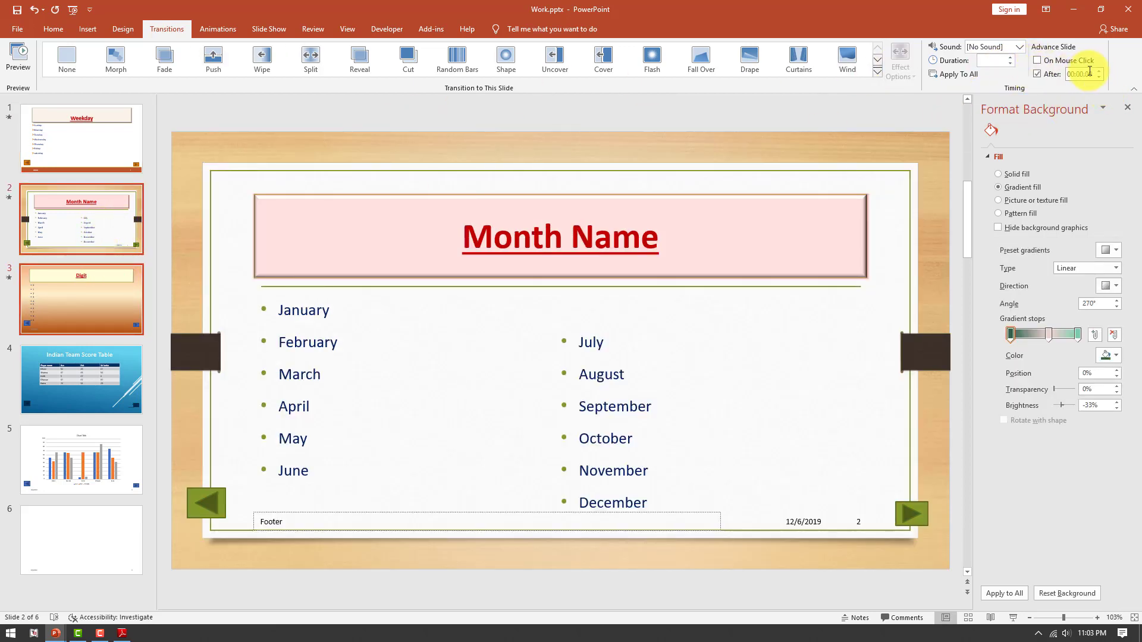
pyautogui.click(1099, 71)
pyautogui.click(1099, 70)
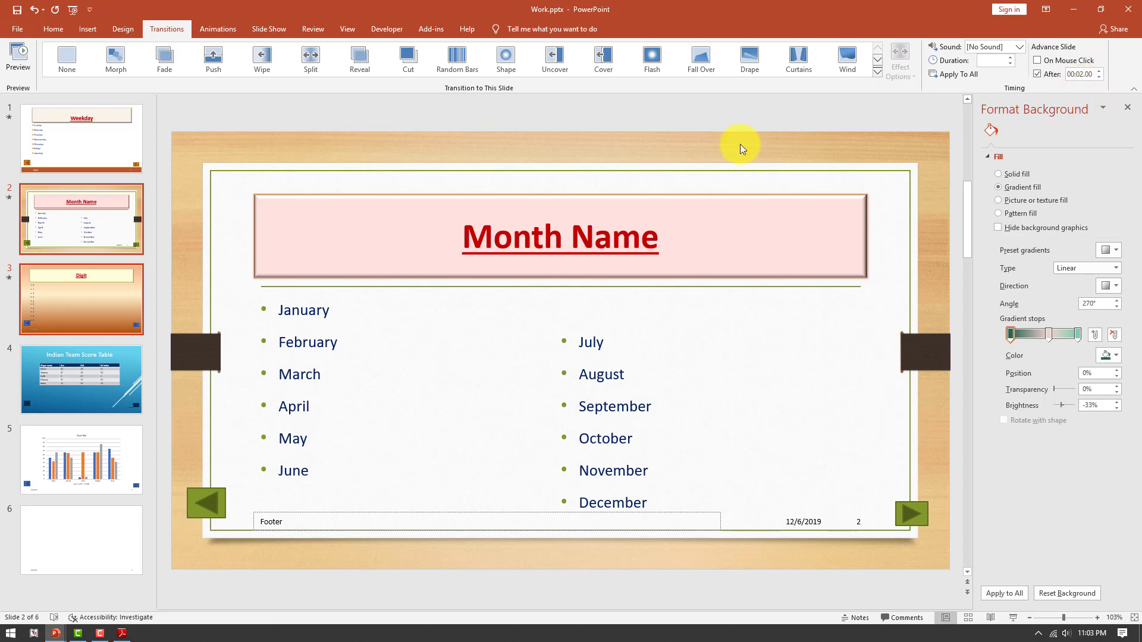
pyautogui.click(107, 304)
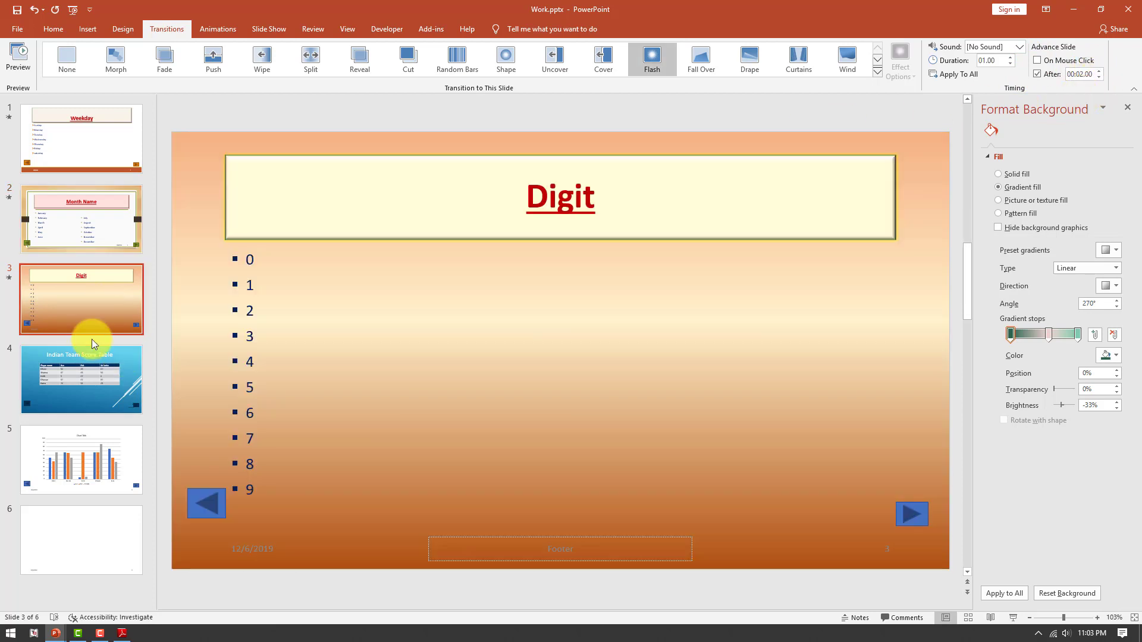
# Set slides 4 and 5 to advance automatically after 3 seconds.
pyautogui.click(90, 351)
pyautogui.keyDown('ctrl'); pyautogui.click(82, 452); pyautogui.keyUp('ctrl')
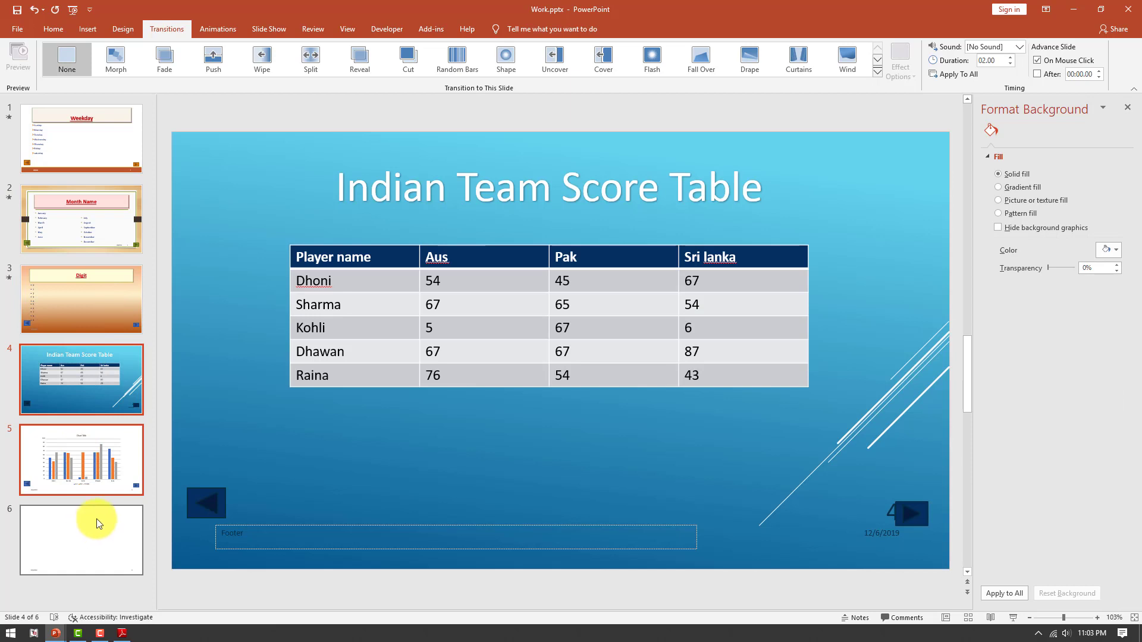
pyautogui.click(1064, 62)
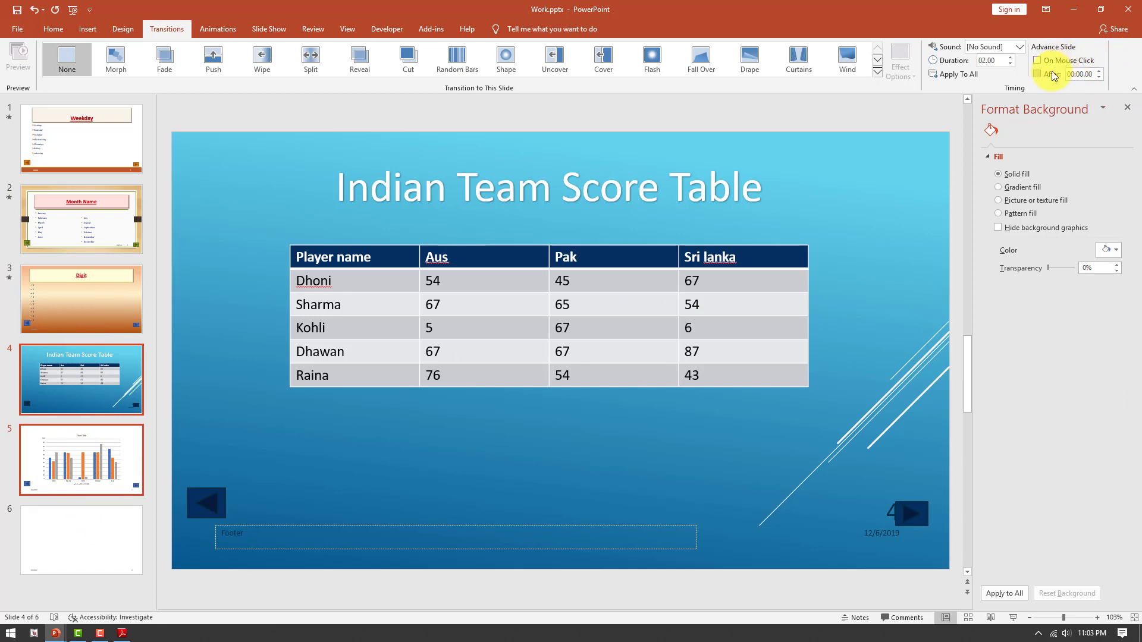
pyautogui.click(1040, 74)
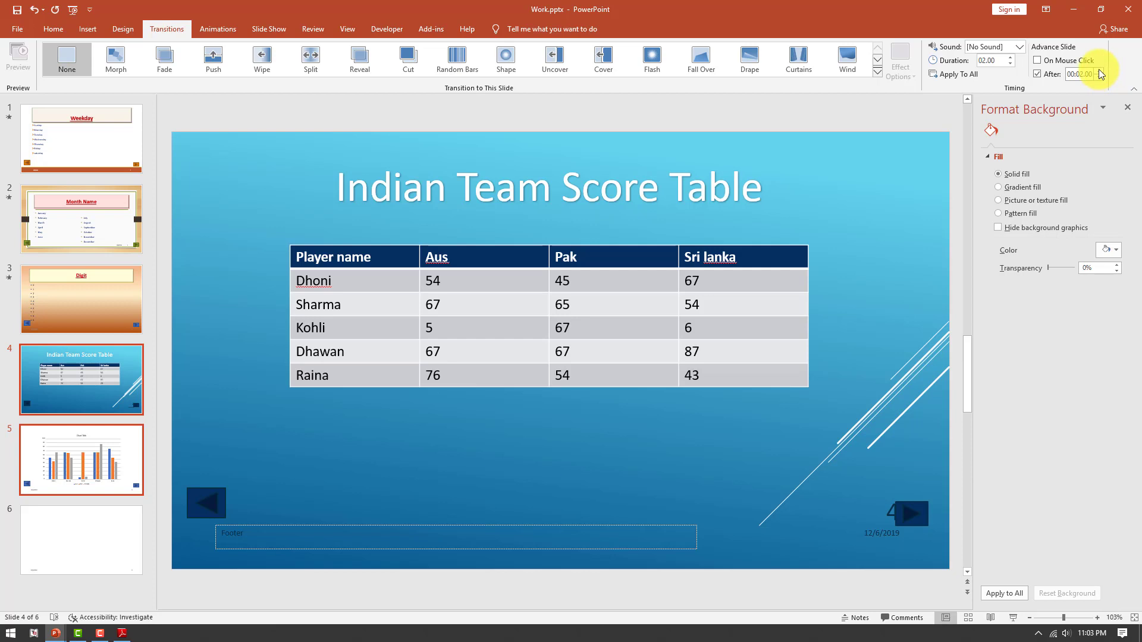
pyautogui.click(1099, 71)
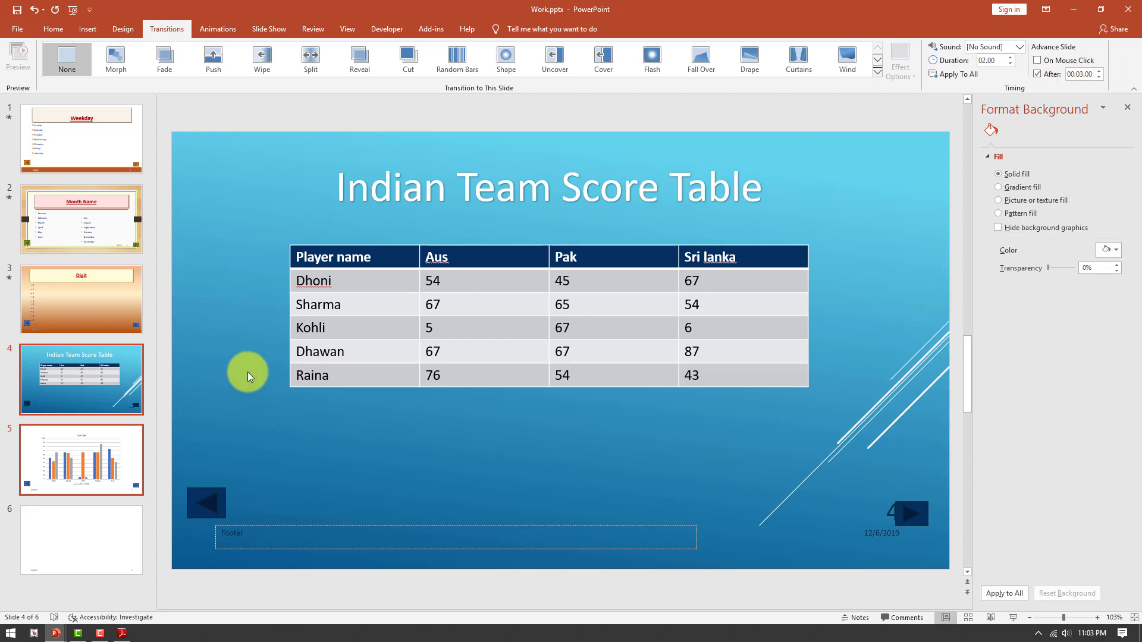
# Run the slide show from slide 1 with F5 and exit once it finishes.
pyautogui.press('F5')
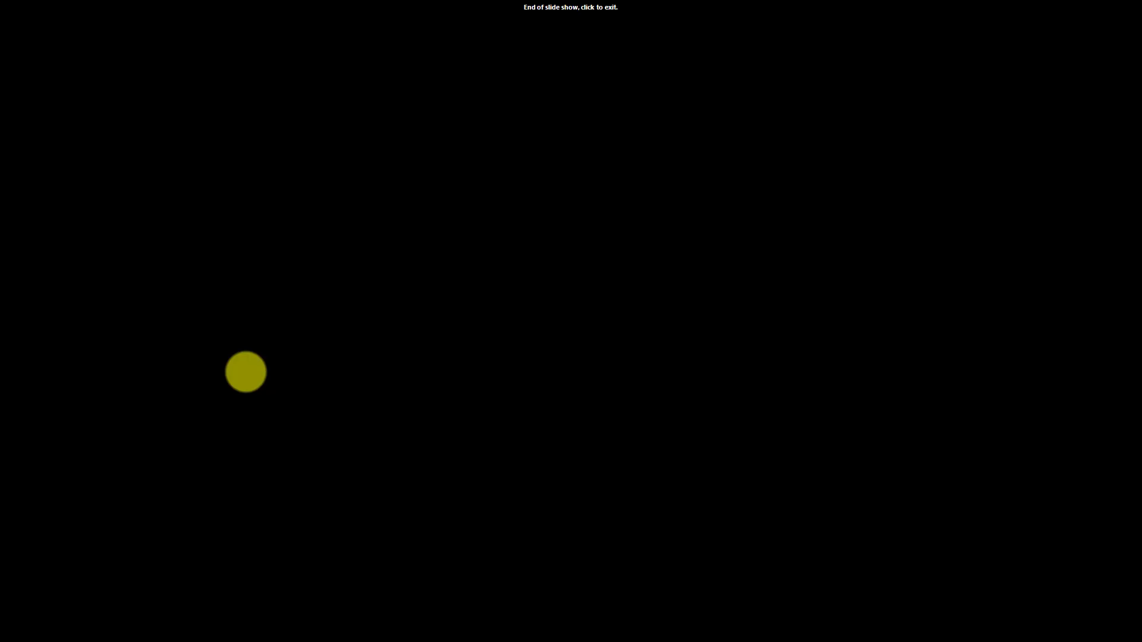
pyautogui.click(246, 372)
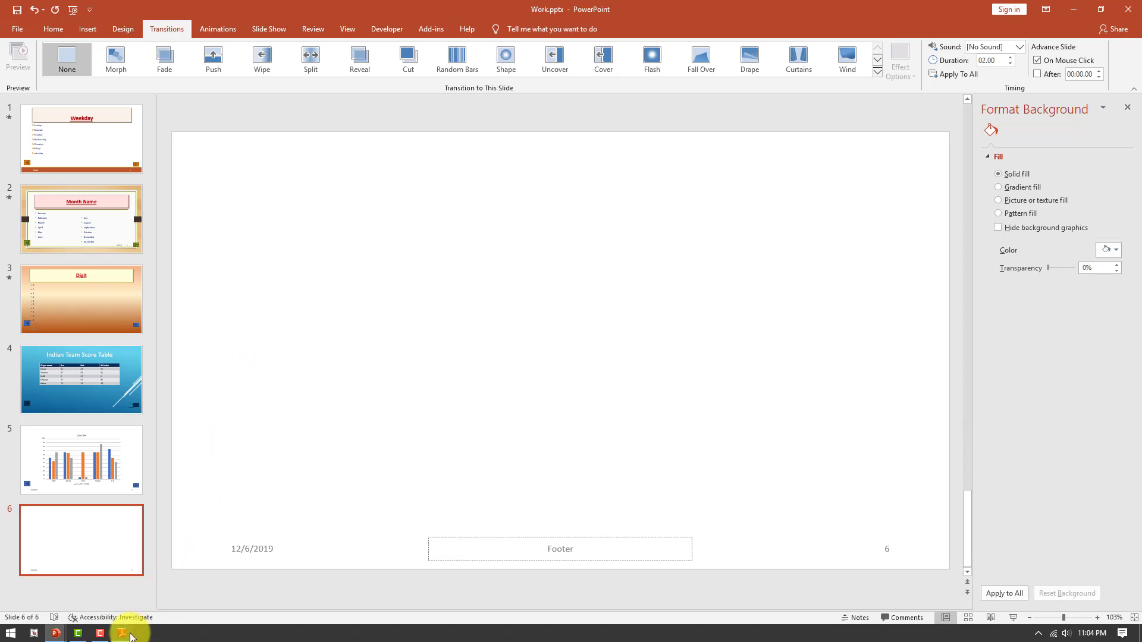
# Bring up the instructions PDF and scroll down to the Animation Tab table.
pyautogui.click(122, 632)
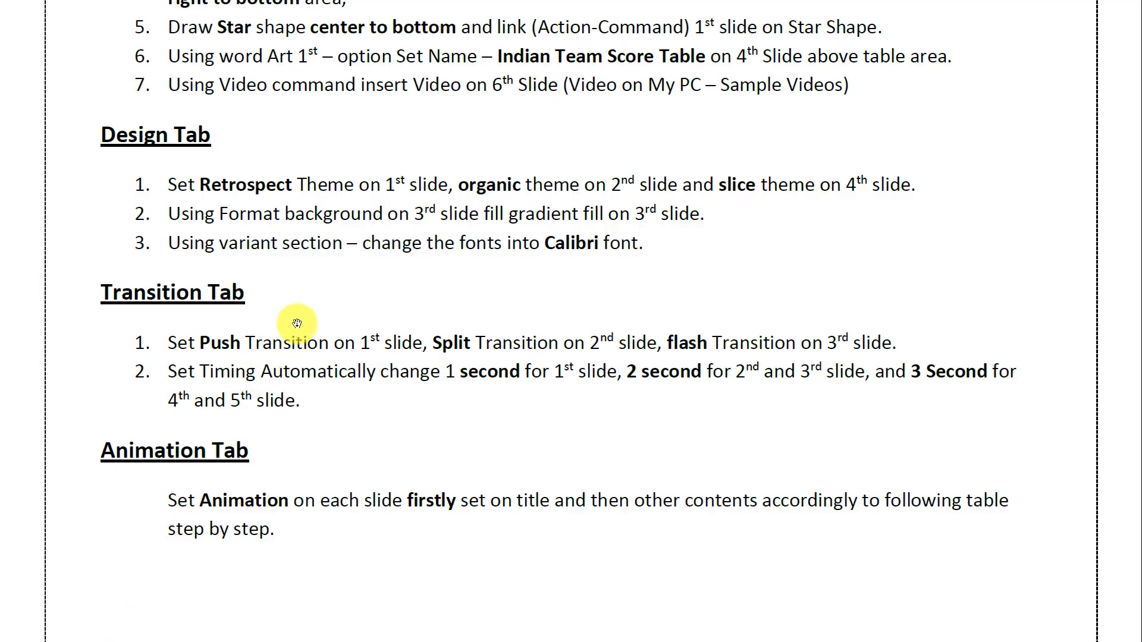
pyautogui.scroll(-1, 297, 323)
pyautogui.scroll(1, 296, 323)
pyautogui.scroll(-3, 324, 321)
pyautogui.scroll(-10, 323, 322)
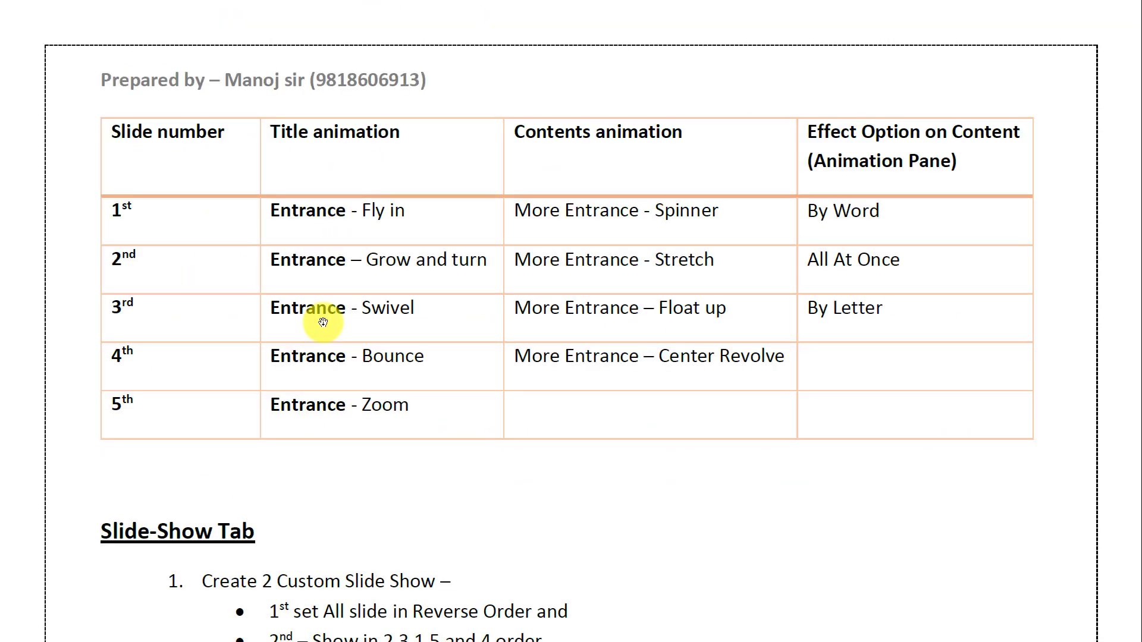
pyautogui.moveTo(300, 408); pyautogui.dragTo(305, 301)
pyautogui.scroll(-1, 306, 301)
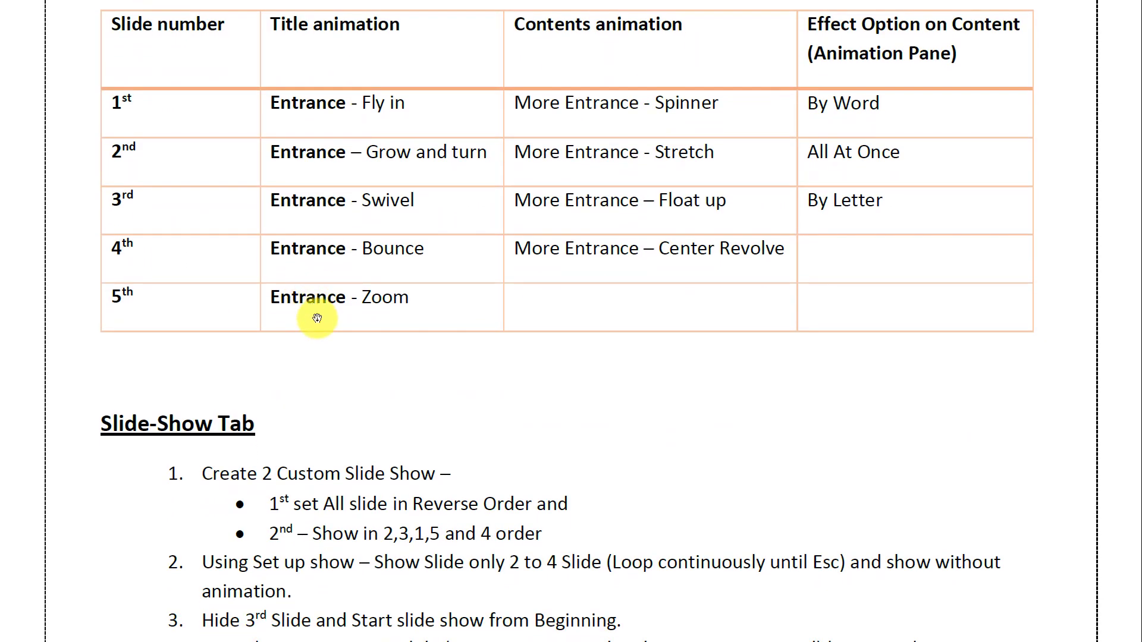